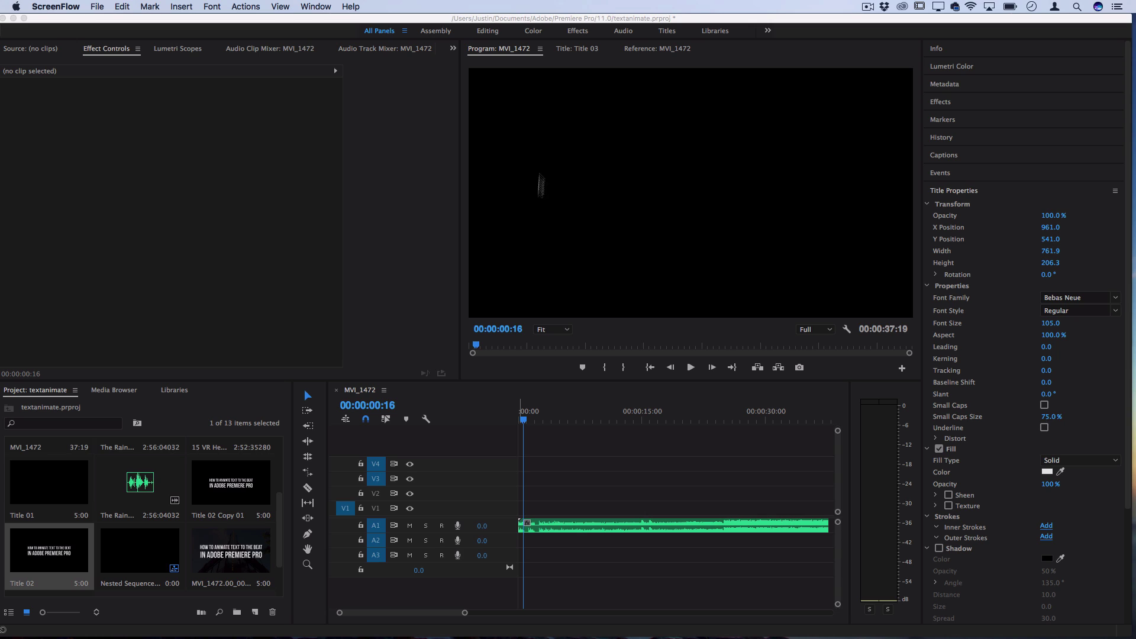
# Zoom the timeline in twice and park the playhead at 00:00:02:14.
pyautogui.click(530, 530)
pyautogui.press('=')
pyautogui.press('=')
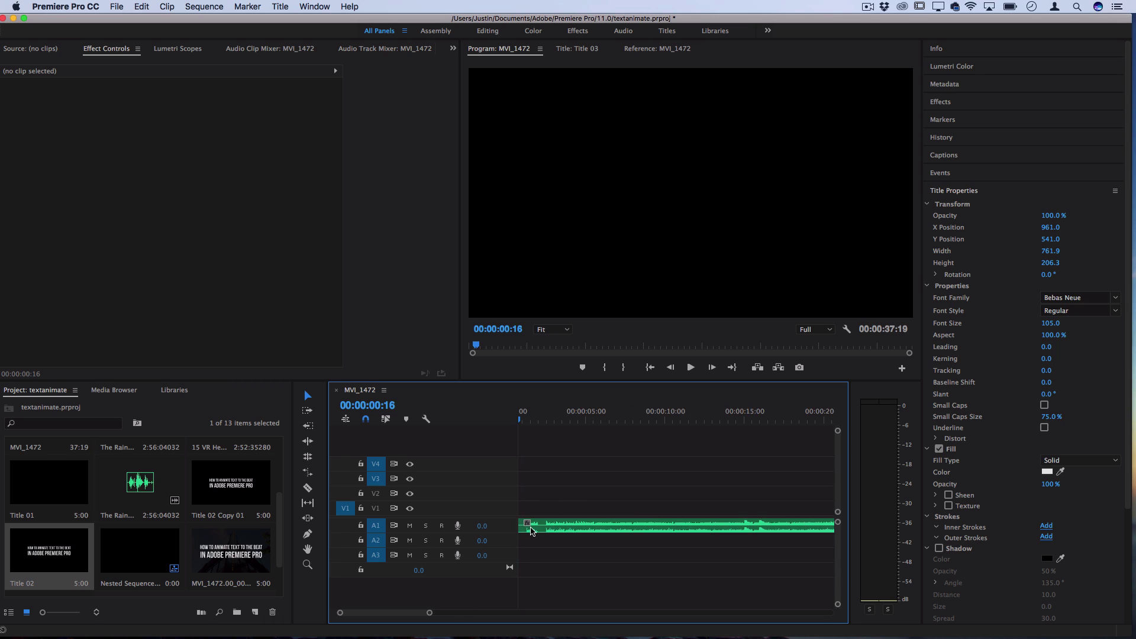
pyautogui.press('=')
pyautogui.click(595, 416)
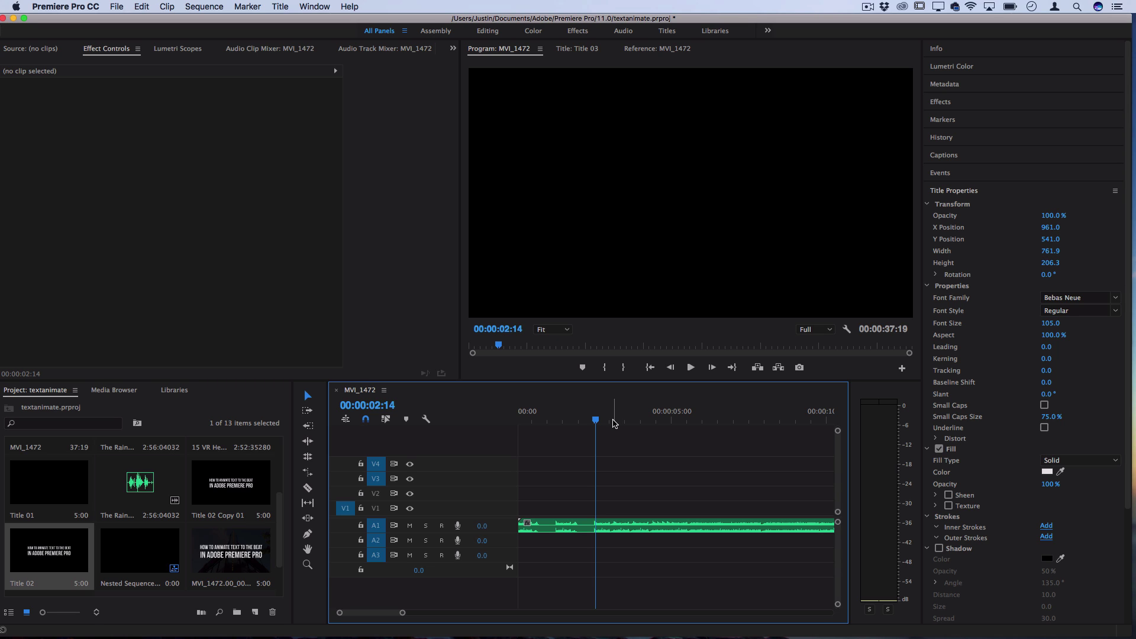
# Create a new title reading 'How to edit to the beat' / 'in Adobe Premiere Pro' on two lines.
pyautogui.click(116, 6)
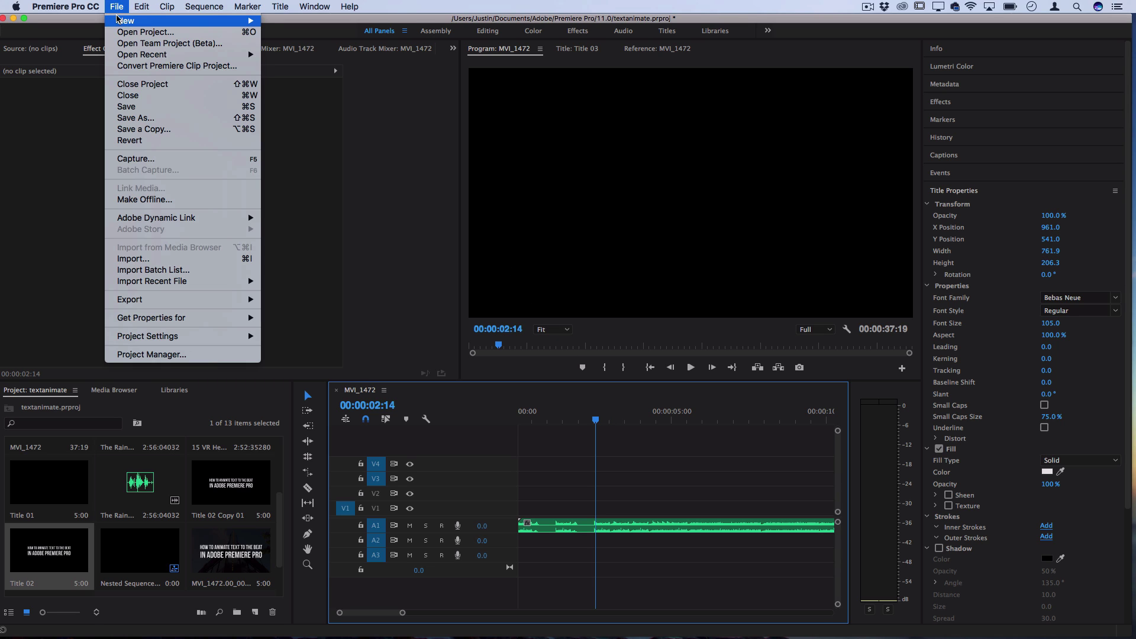
pyautogui.moveTo(125, 21)
pyautogui.click(358, 114)
pyautogui.press('Return')
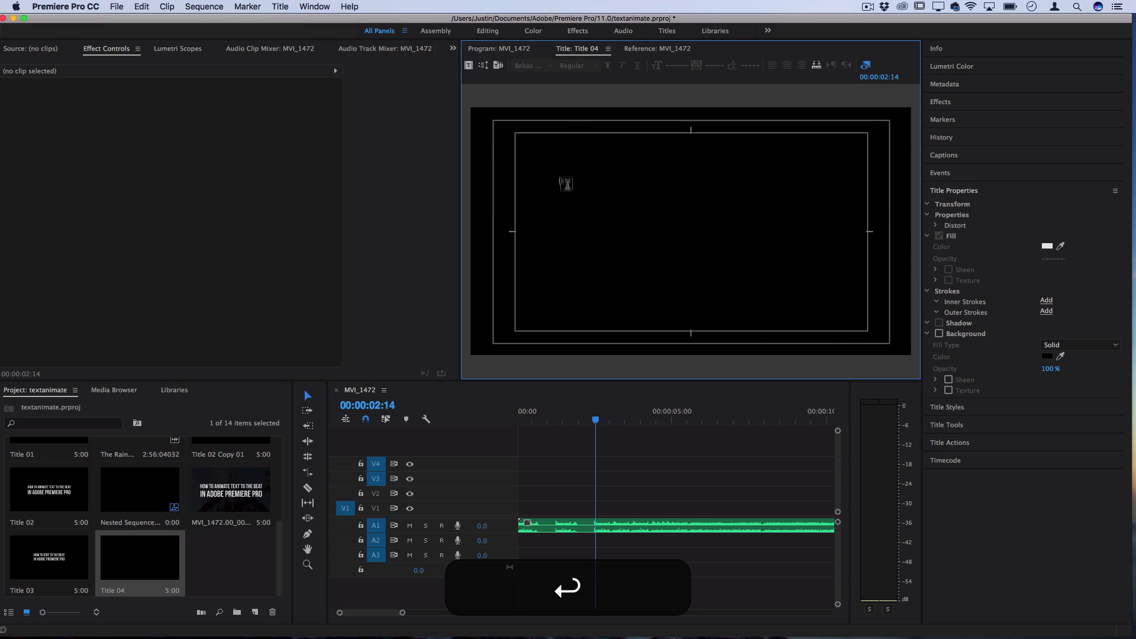
pyautogui.click(593, 217)
pyautogui.write('How to edit to the beat')
pyautogui.press('Return')
pyautogui.write('in Adobe Premiere Pro')
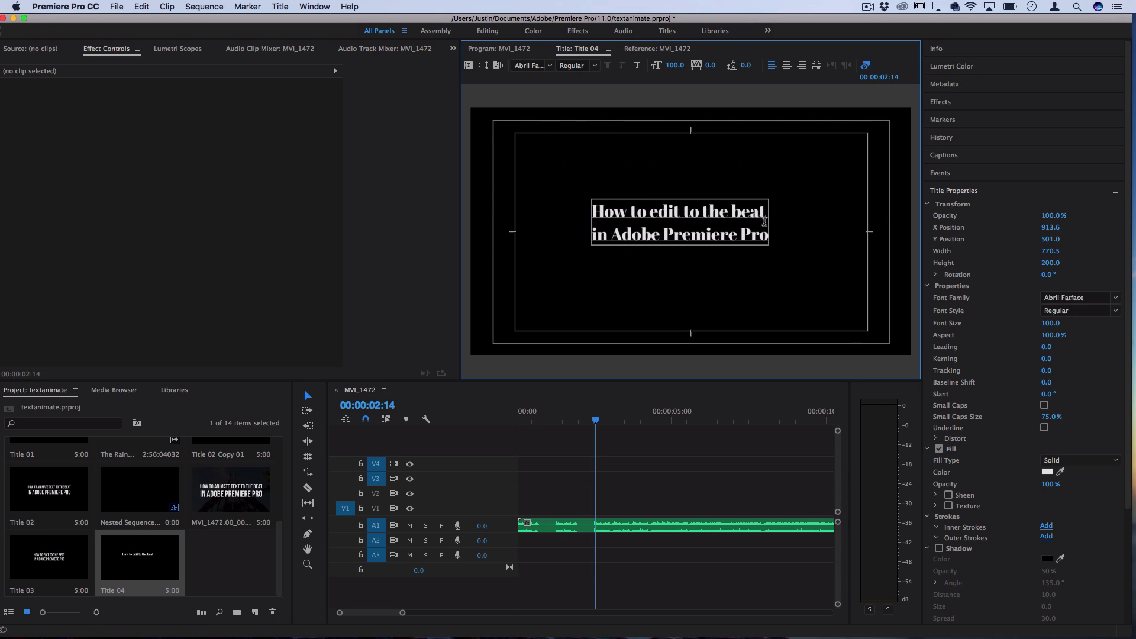
# Set all of the title text in the Bebas Neue font.
pyautogui.press('super+a')
pyautogui.click(531, 65)
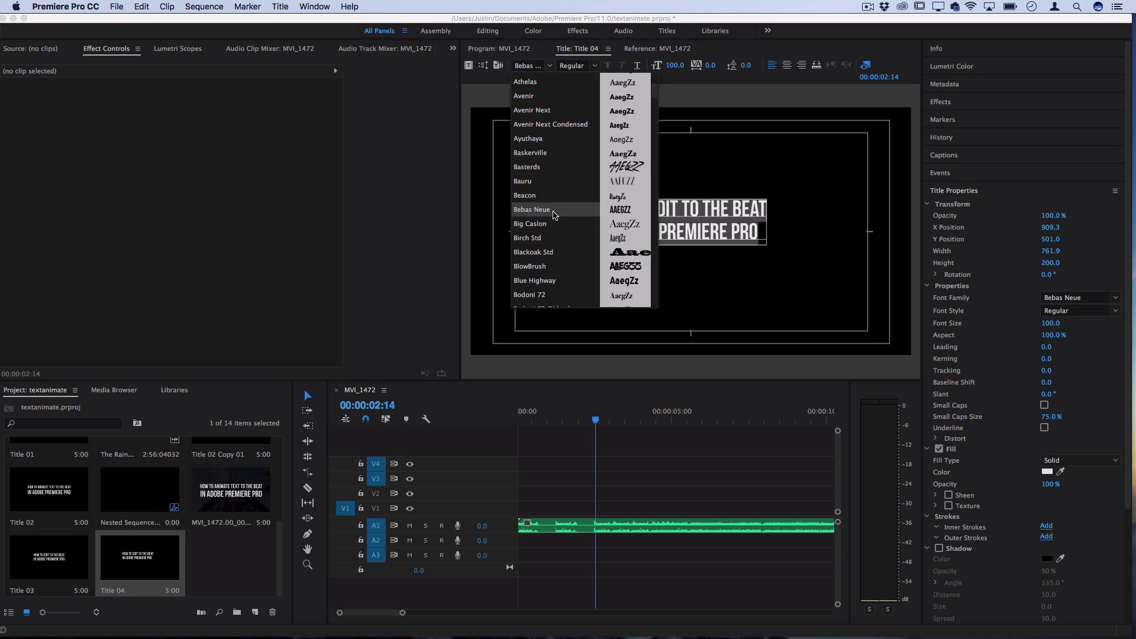
pyautogui.click(553, 211)
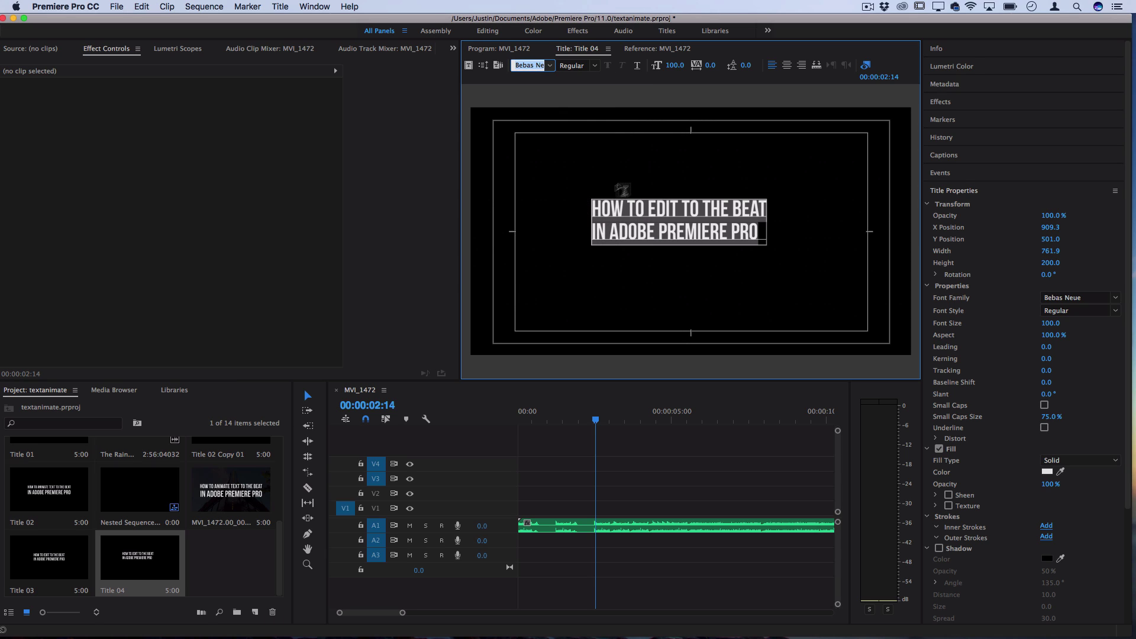
# Centre-align the title lines and enlarge 'IN ADOBE PREMIERE PRO' to font size 105.
pyautogui.click(786, 65)
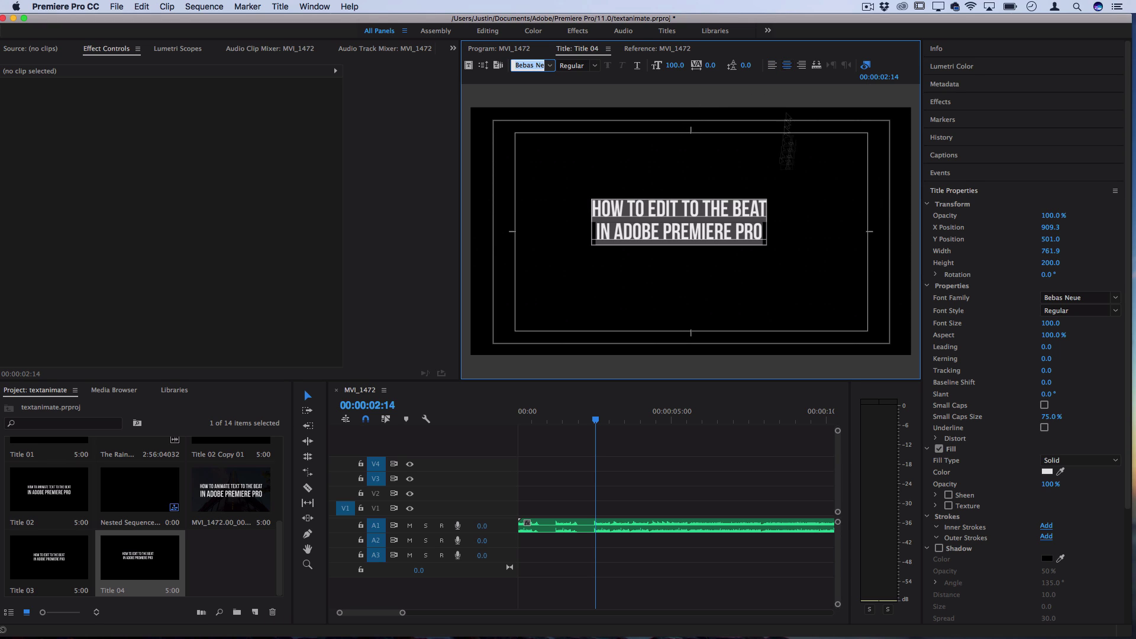
pyautogui.click(722, 232)
pyautogui.click(763, 232)
pyautogui.moveTo(762, 232); pyautogui.dragTo(592, 233)
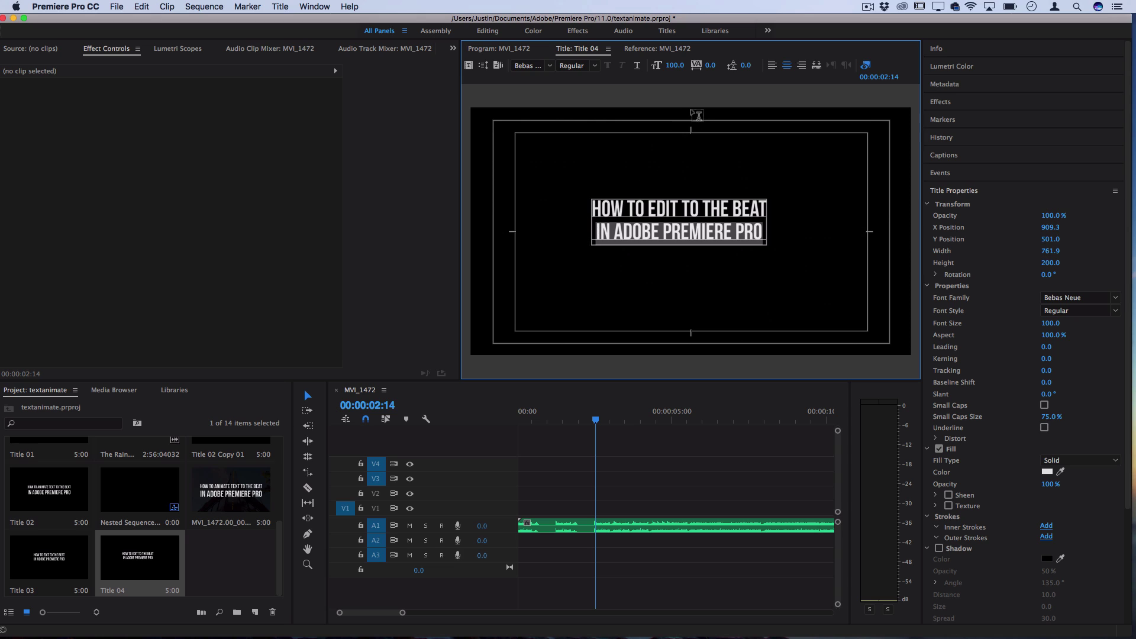
pyautogui.moveTo(674, 65)
pyautogui.mouseDown()
pyautogui.moveTo(698, 65)
pyautogui.moveTo(678, 65)
pyautogui.mouseUp()
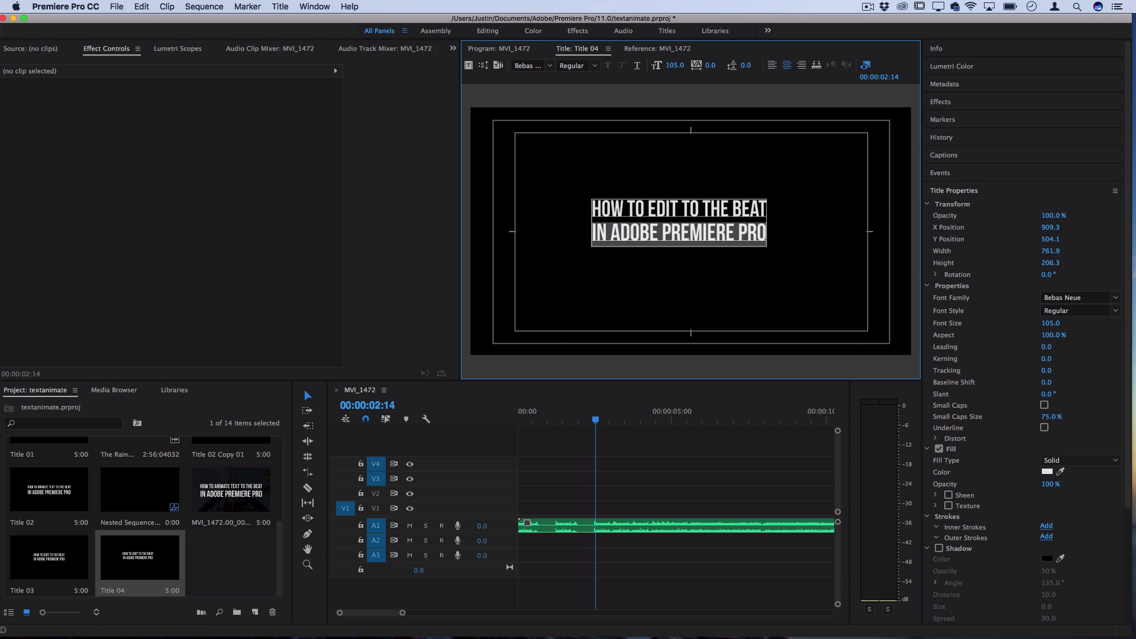
pyautogui.click(631, 239)
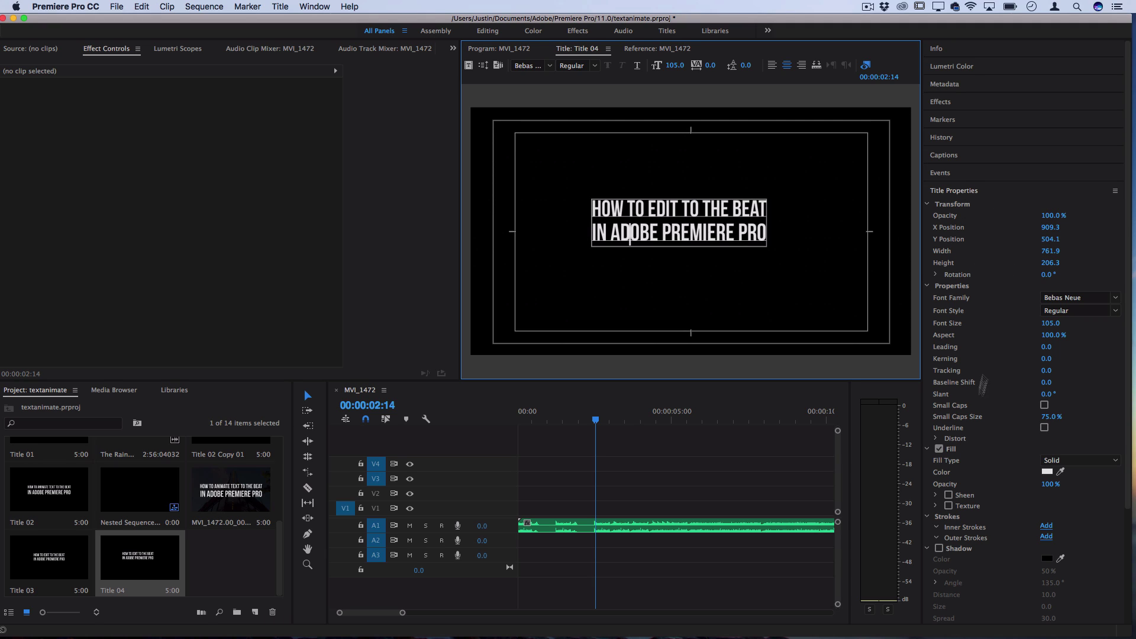
# Centre the title block vertically and horizontally in the frame.
pyautogui.click(959, 191)
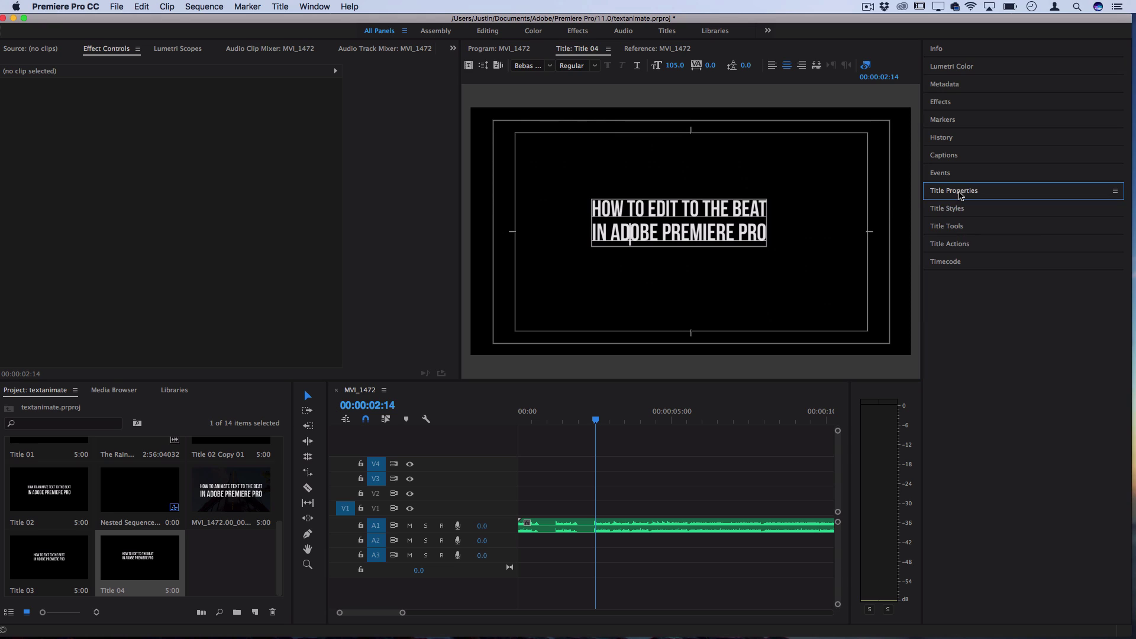
pyautogui.click(958, 245)
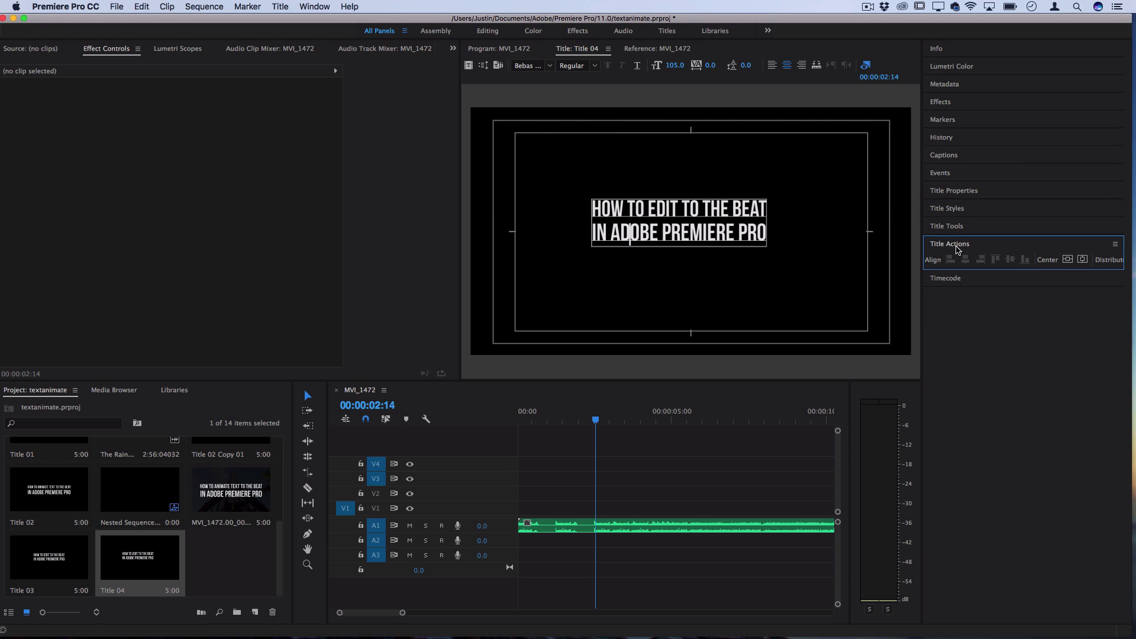
pyautogui.click(1079, 260)
pyautogui.click(1079, 262)
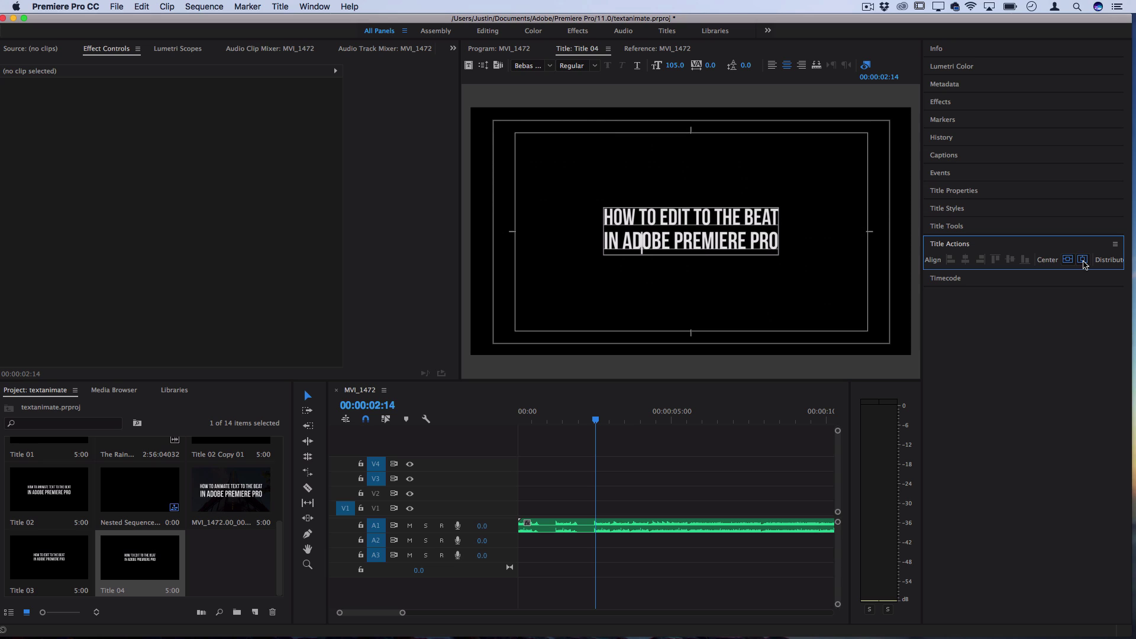
pyautogui.click(984, 248)
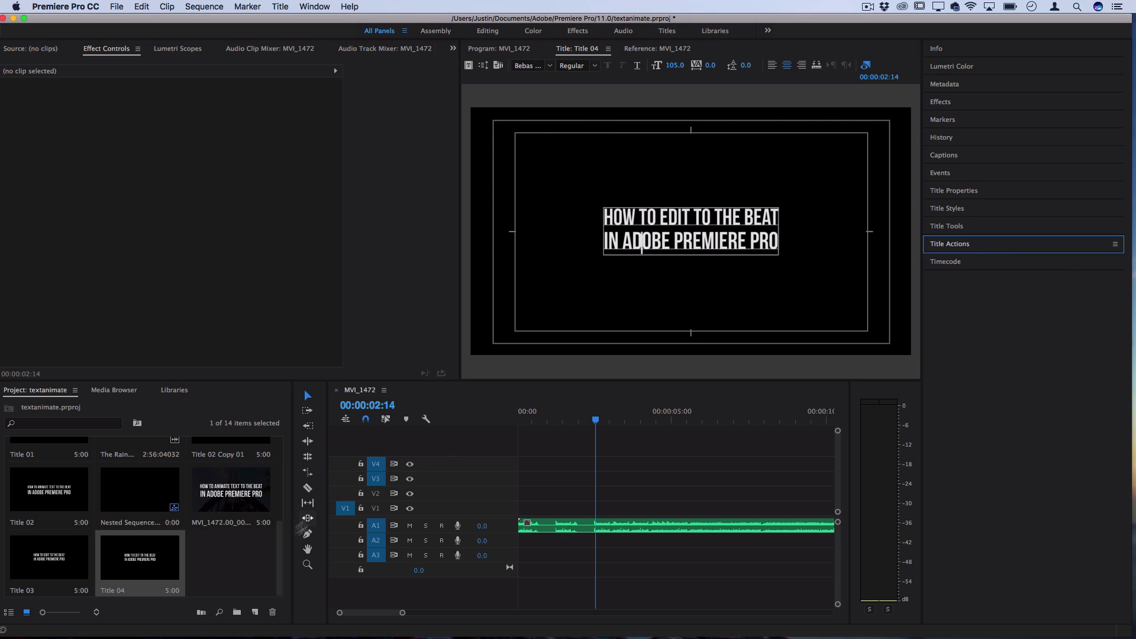
pyautogui.click(253, 561)
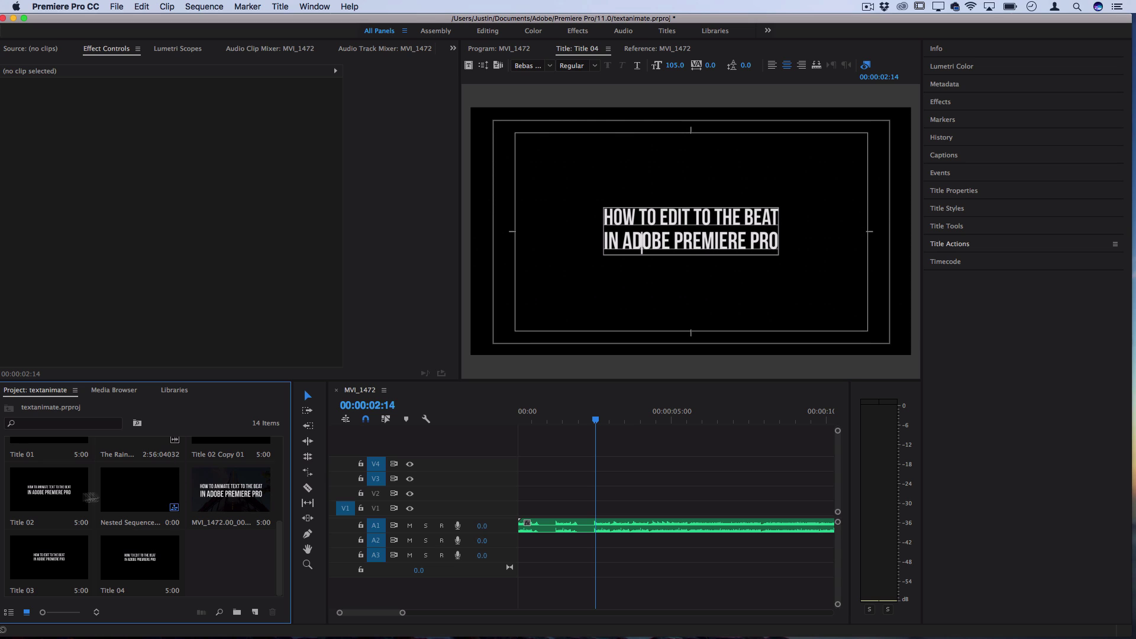
# Drop Title 02 at the start of V1, extend it to 00:00:06:09, and select it.
pyautogui.moveTo(88, 494); pyautogui.dragTo(475, 505)
pyautogui.press('Home')
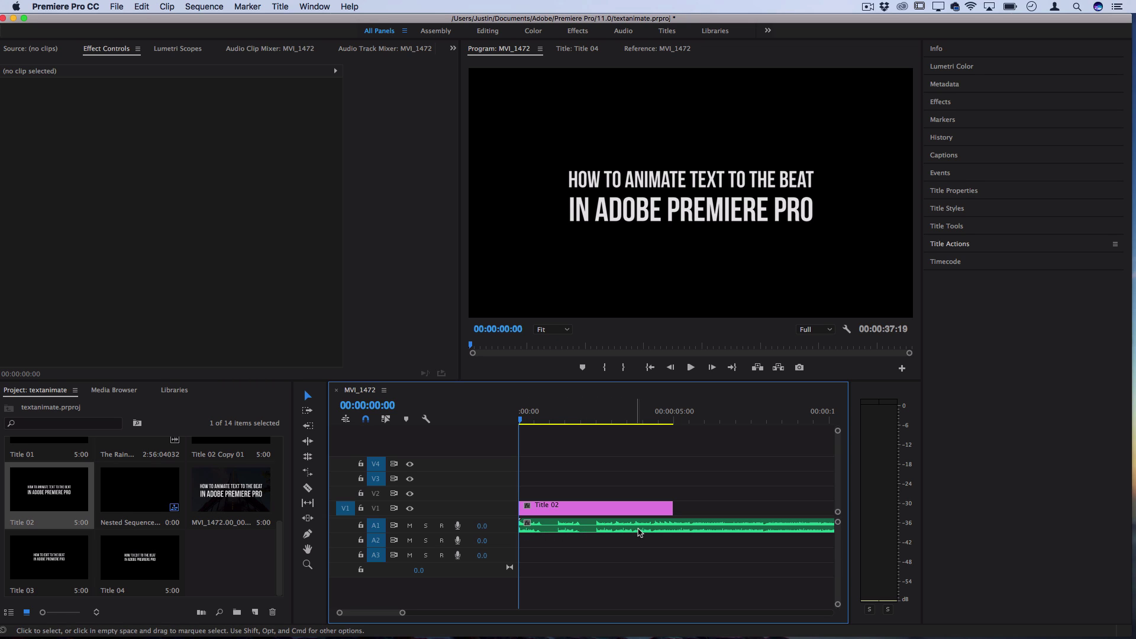
pyautogui.moveTo(672, 509); pyautogui.dragTo(709, 509)
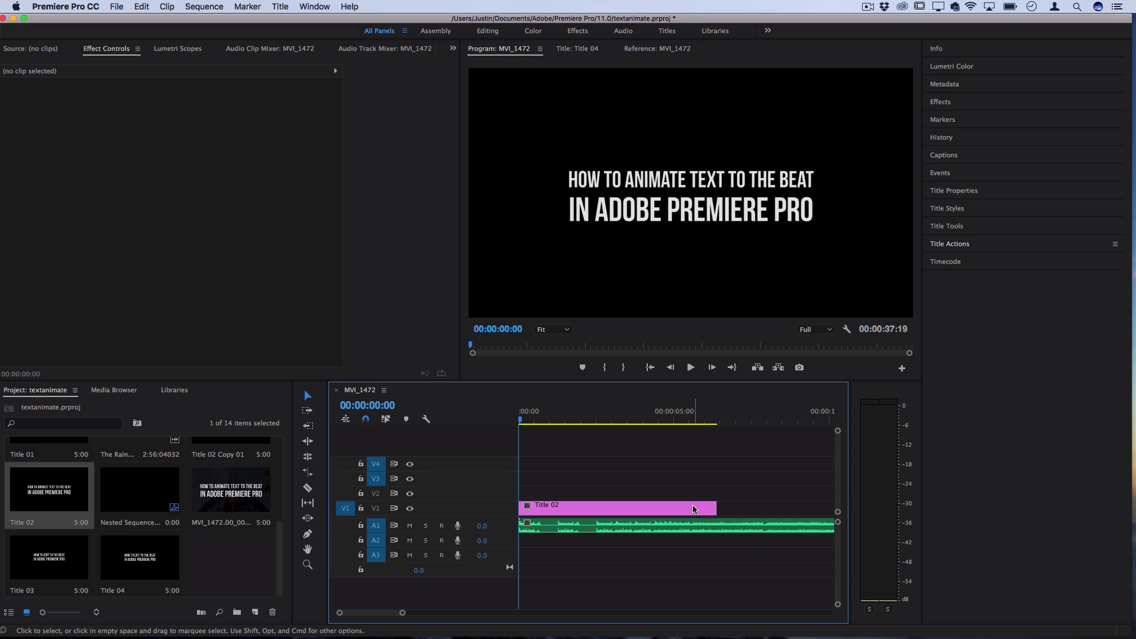
pyautogui.click(544, 510)
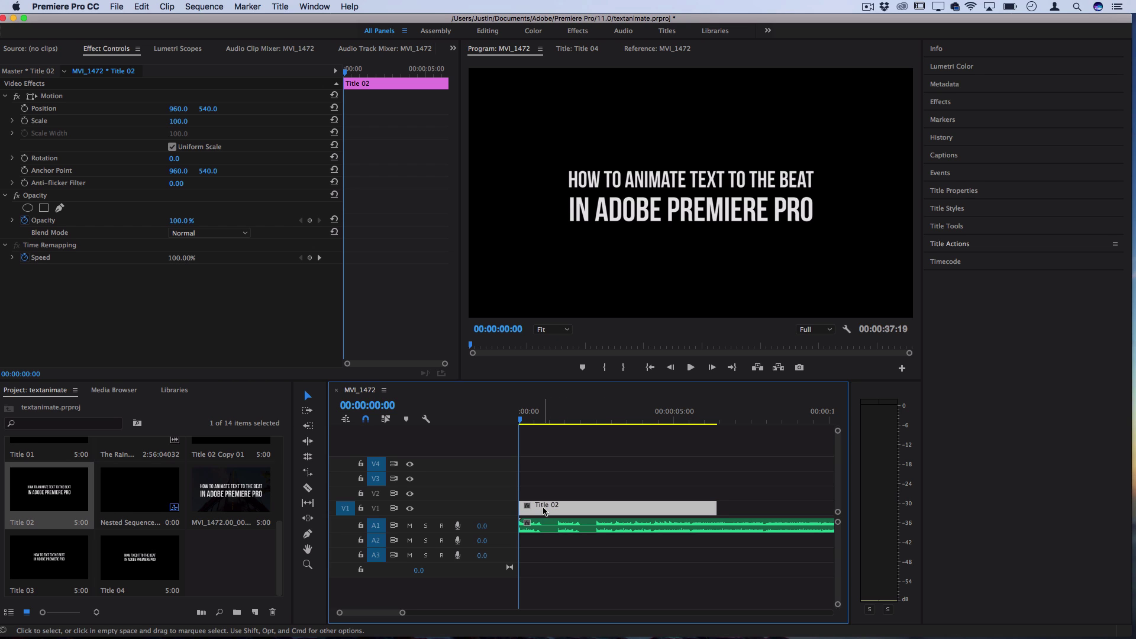
# Add a rectangle opacity mask covering 'HOW TO' on Title 02 with feather 0.
pyautogui.click(43, 208)
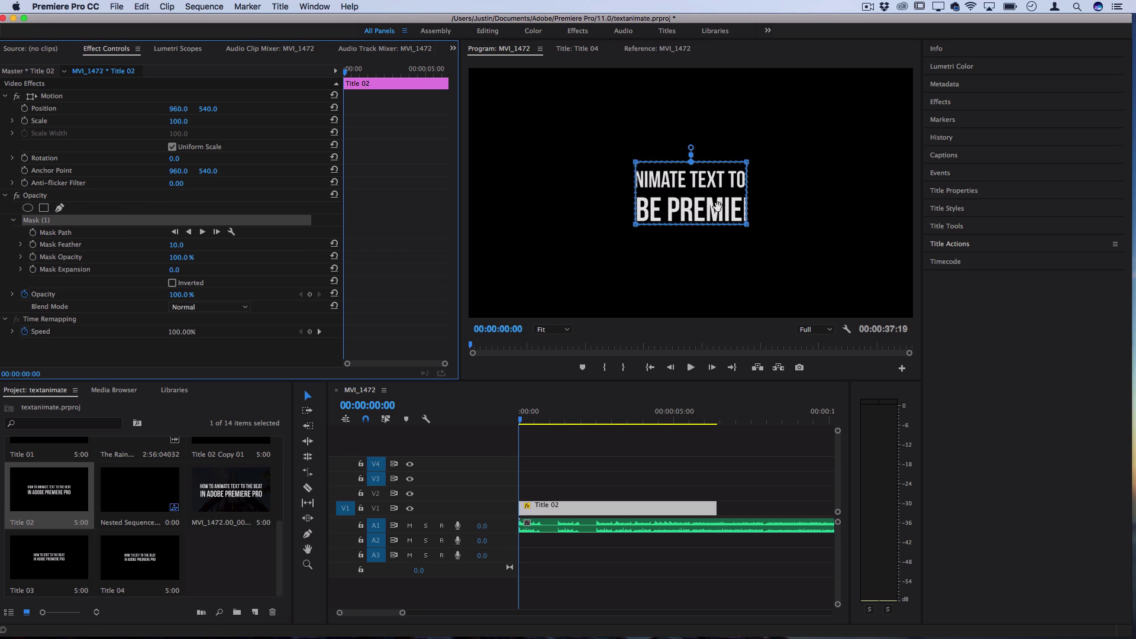
pyautogui.moveTo(717, 205); pyautogui.dragTo(592, 177)
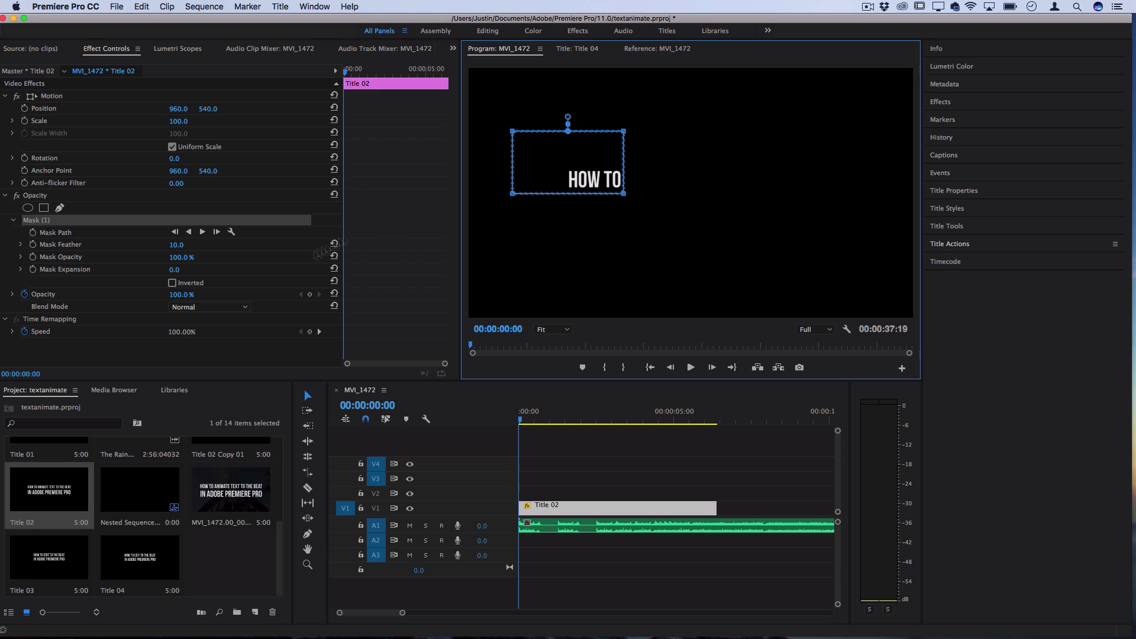
pyautogui.click(172, 283)
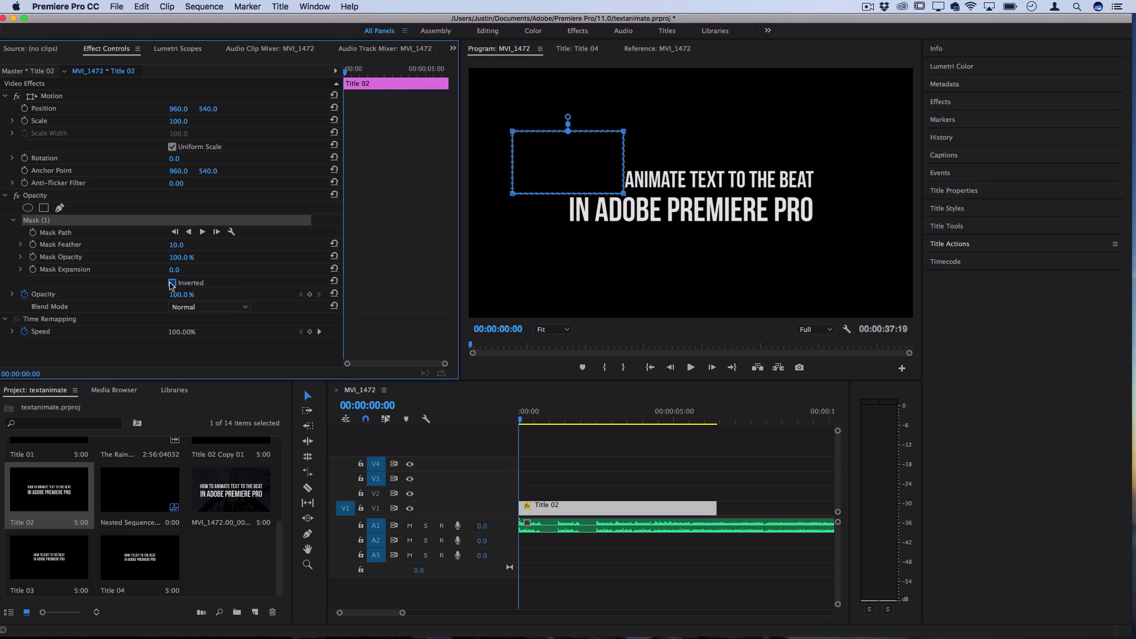
pyautogui.click(172, 283)
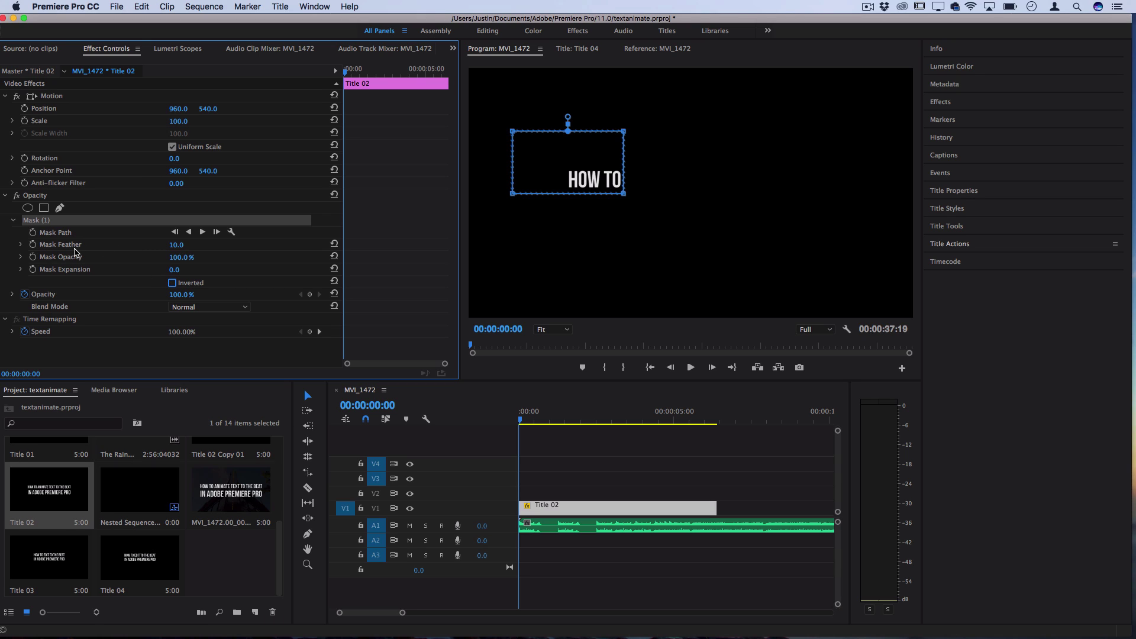
pyautogui.moveTo(176, 244); pyautogui.dragTo(150, 245)
pyautogui.moveTo(583, 179); pyautogui.dragTo(584, 177)
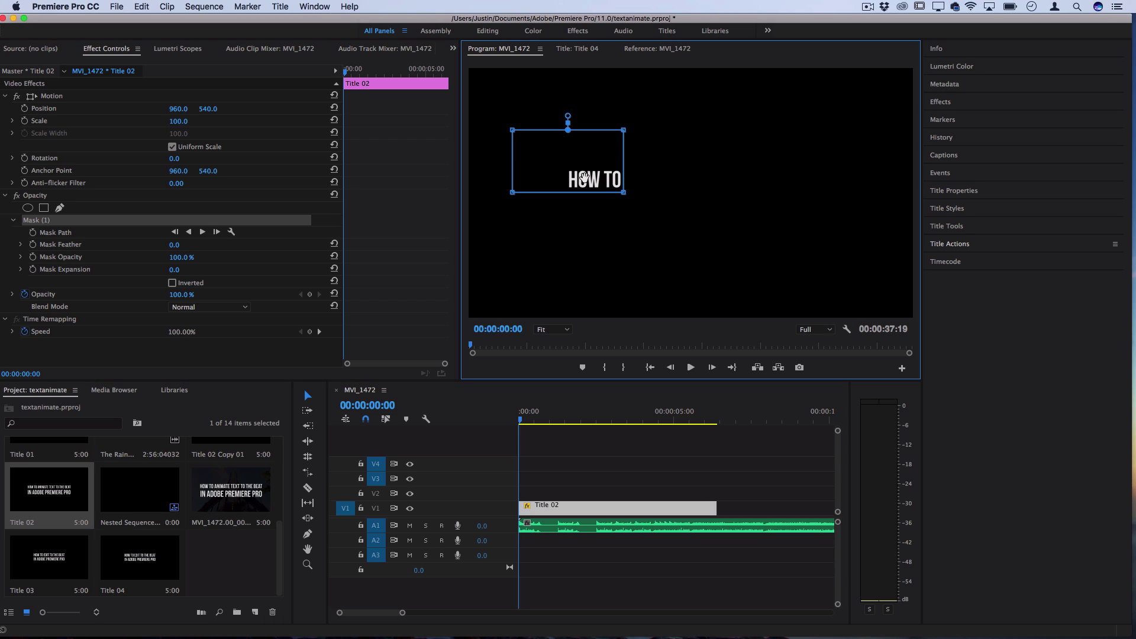
# Zoom in, expand the A1 waveform, and move the playhead to the beat at 00:00:01:07.
pyautogui.click(574, 572)
pyautogui.press('=')
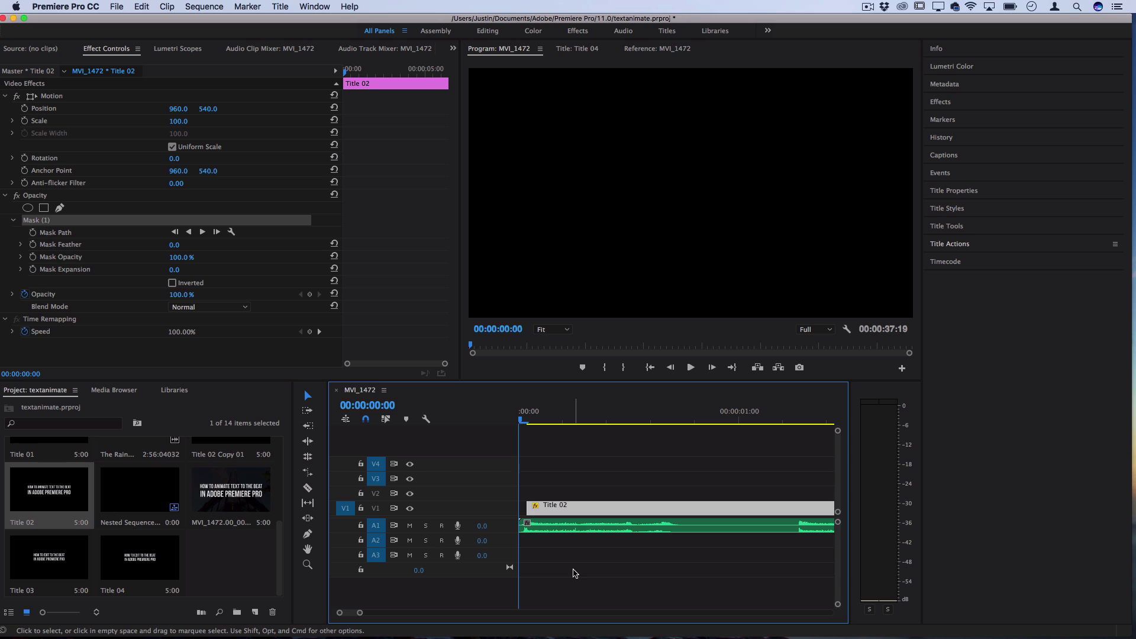
pyautogui.doubleClick(501, 529)
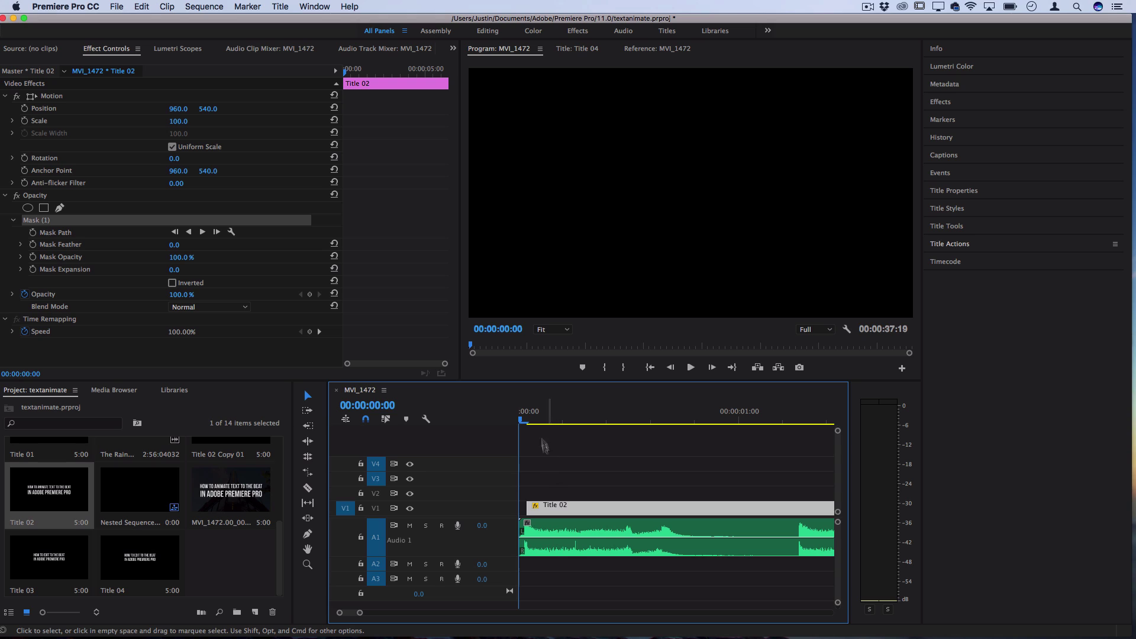
pyautogui.press('Right')
pyautogui.press('Right')
pyautogui.press('Left')
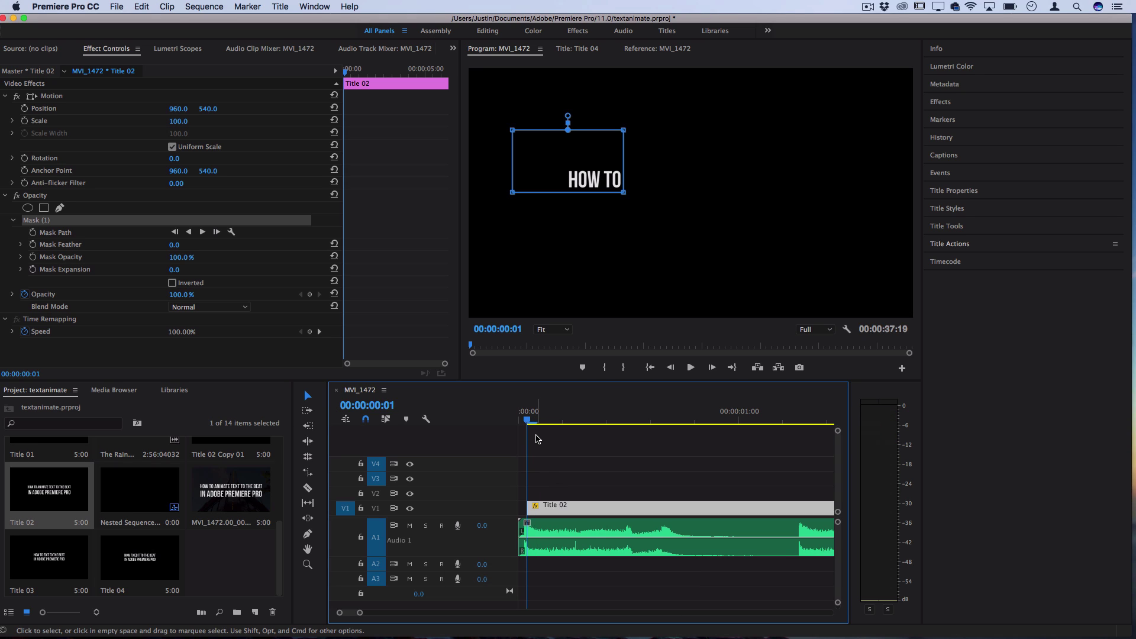
pyautogui.press('Right')
pyautogui.scroll(-1, 629, 478)
pyautogui.moveTo(750, 421); pyautogui.dragTo(762, 421)
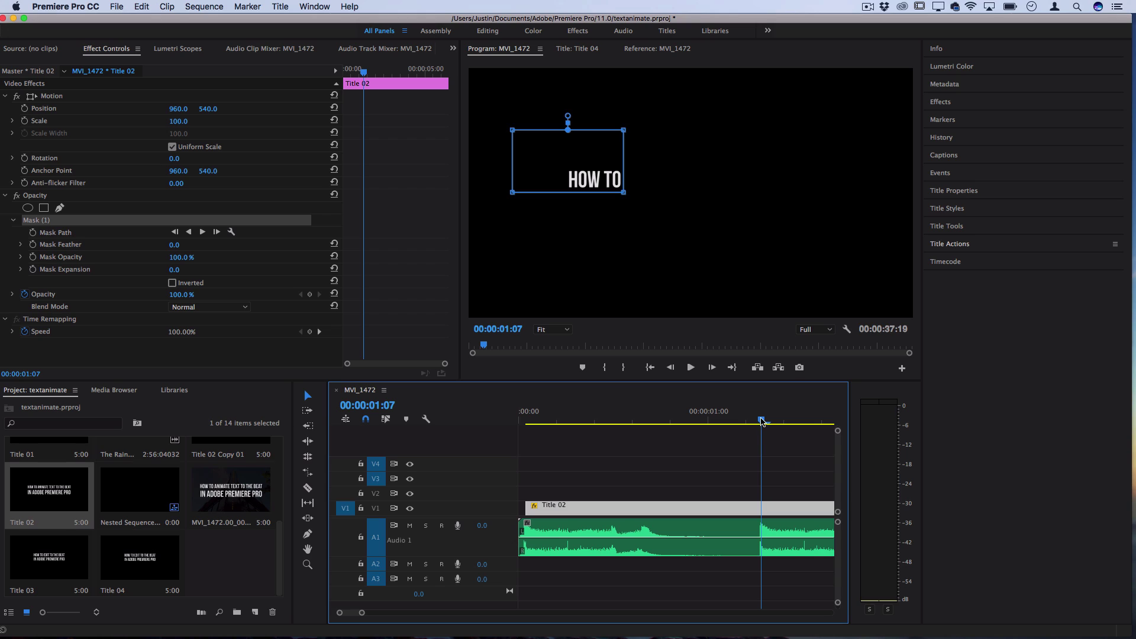
# Keyframe the mask path, stretch it left over more text, and change the keyframe's interpolation.
pyautogui.click(32, 233)
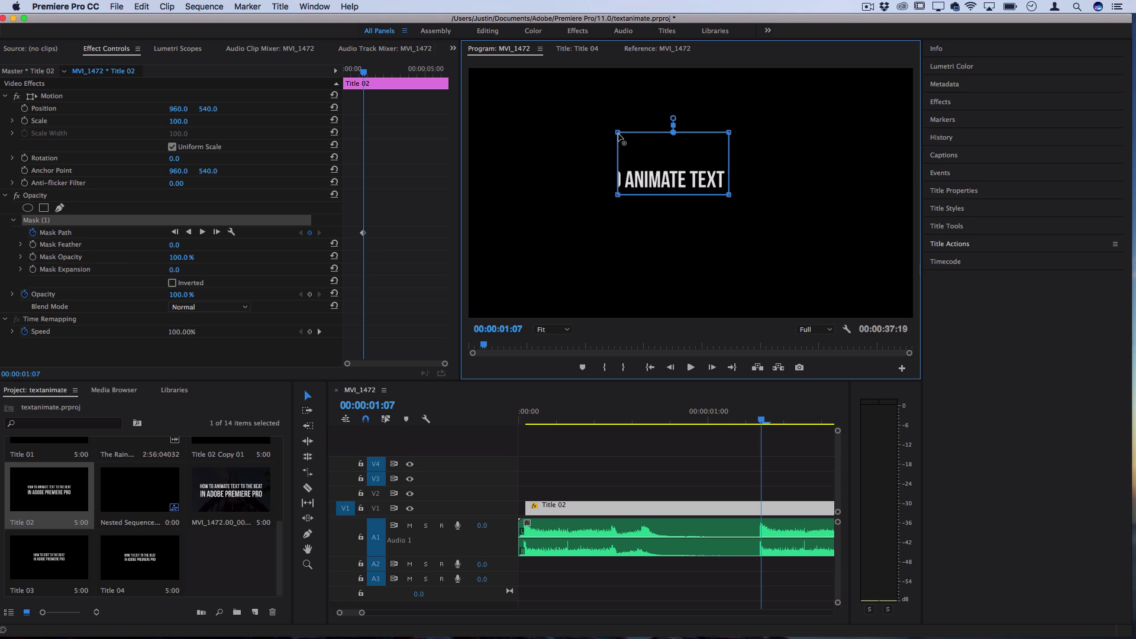
pyautogui.moveTo(616, 130); pyautogui.dragTo(494, 130)
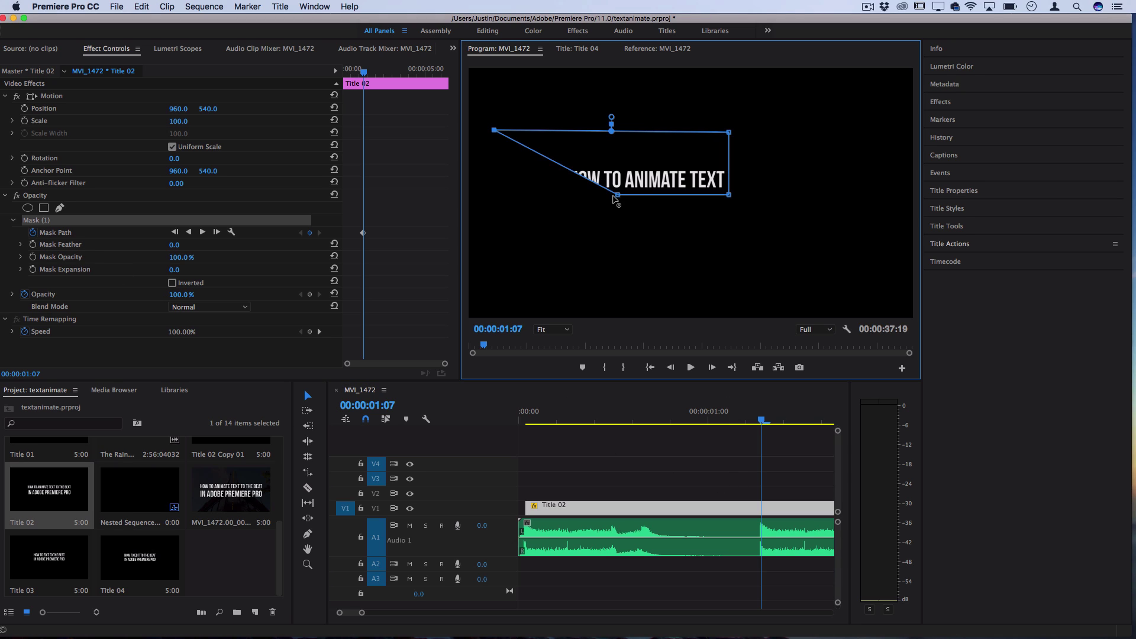
pyautogui.moveTo(613, 195); pyautogui.dragTo(518, 195)
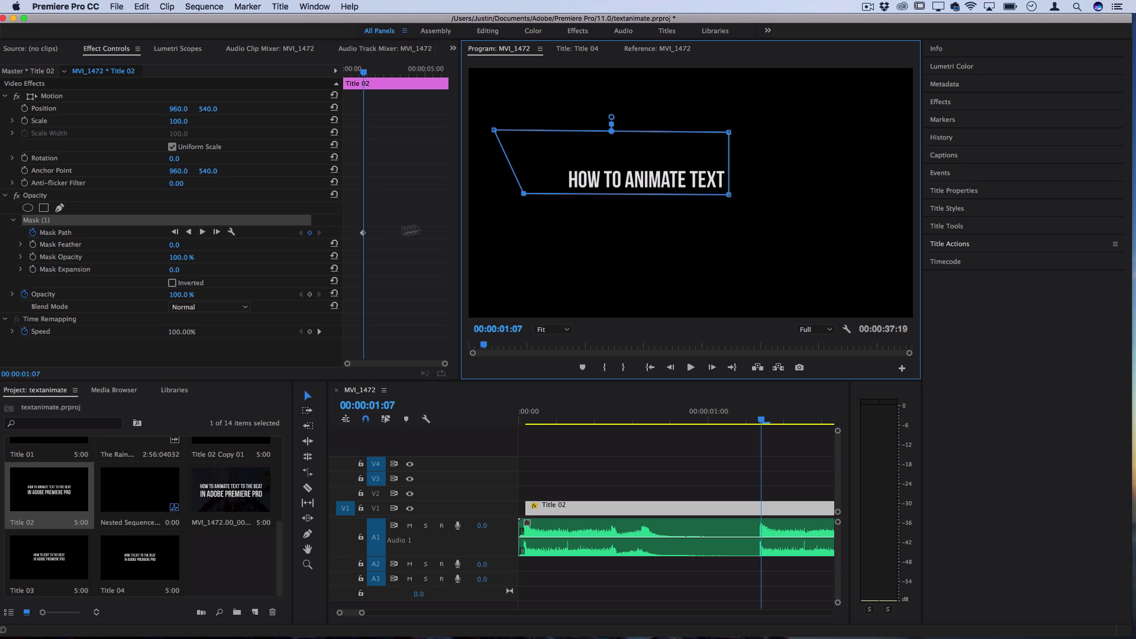
pyautogui.rightClick(362, 233)
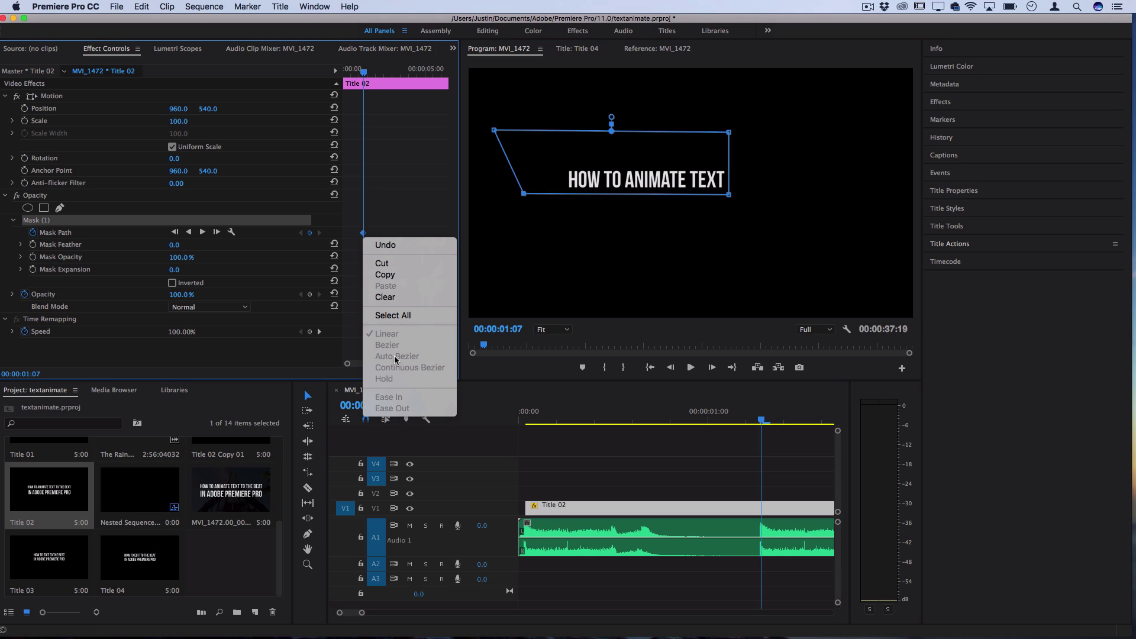
pyautogui.click(520, 419)
# Play back the title reveal from the start of the clip to check it.
pyautogui.press('space')
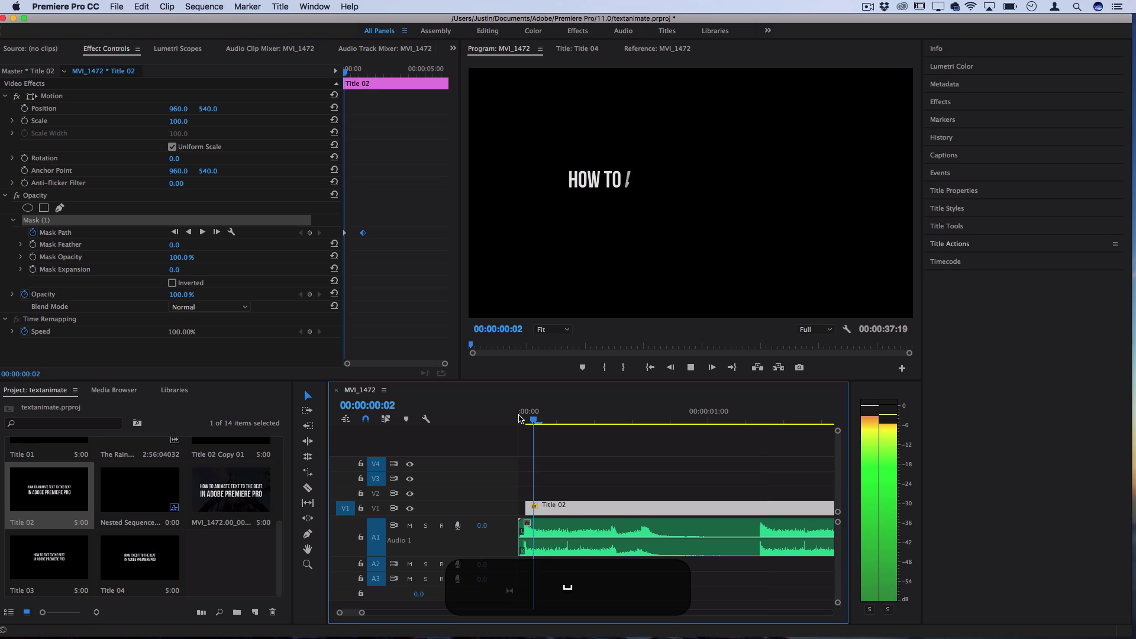
pyautogui.press('space')
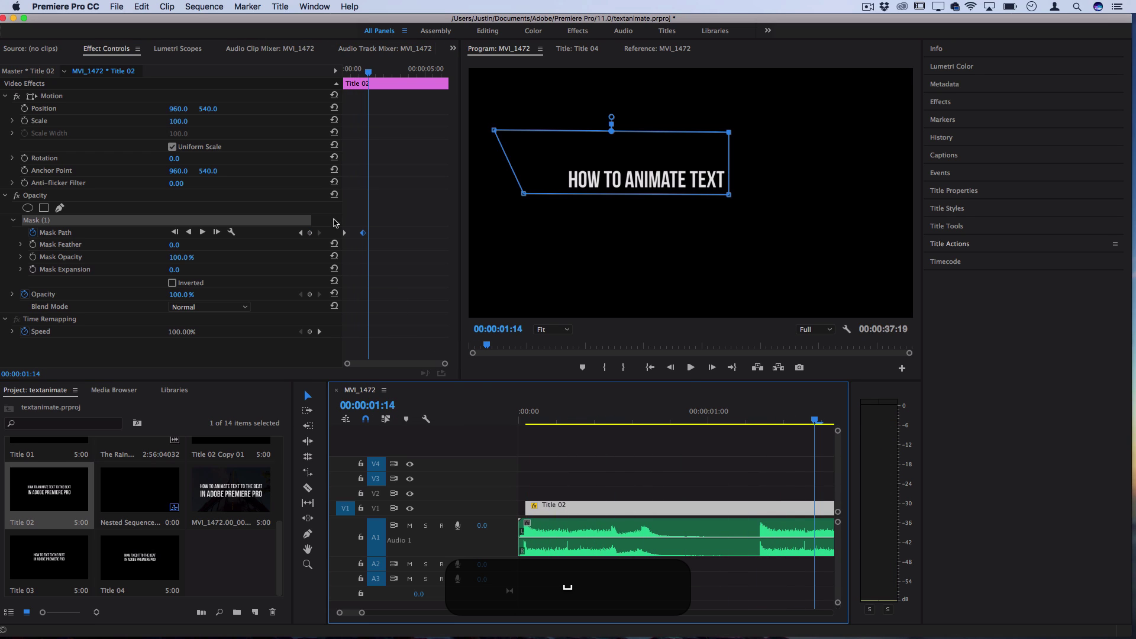
pyautogui.click(347, 236)
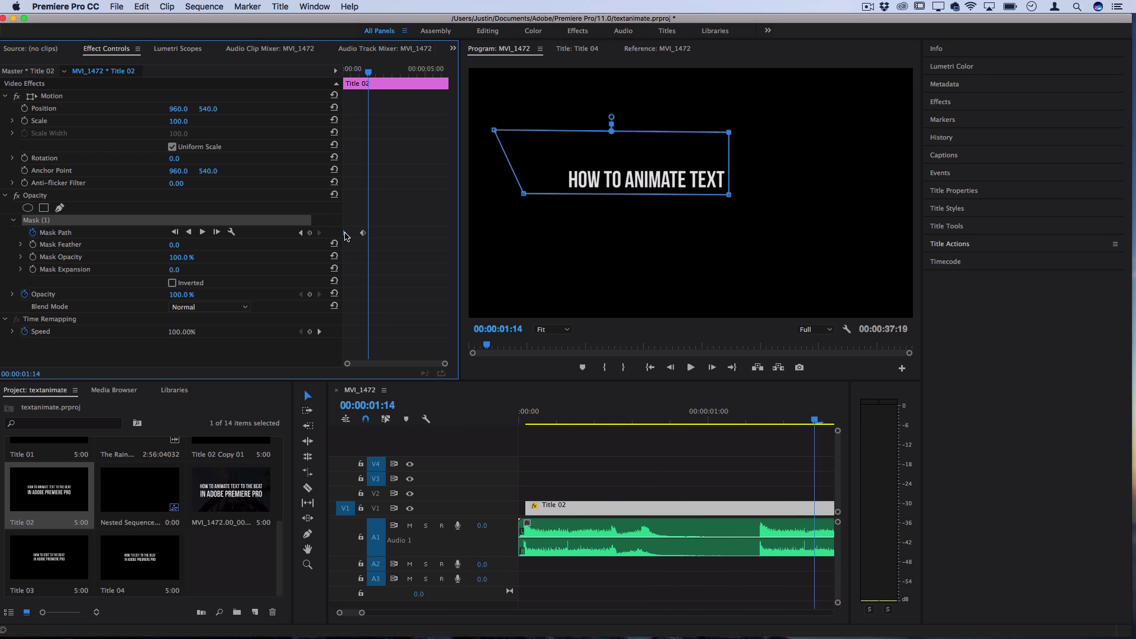
pyautogui.press('alt')
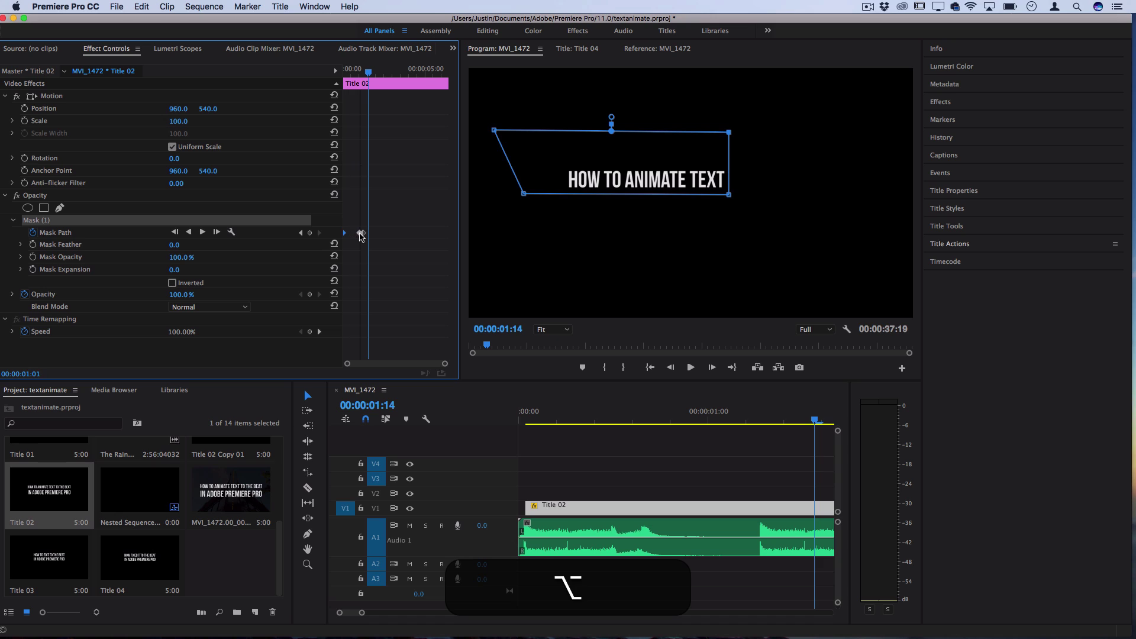
pyautogui.moveTo(366, 71); pyautogui.dragTo(346, 70)
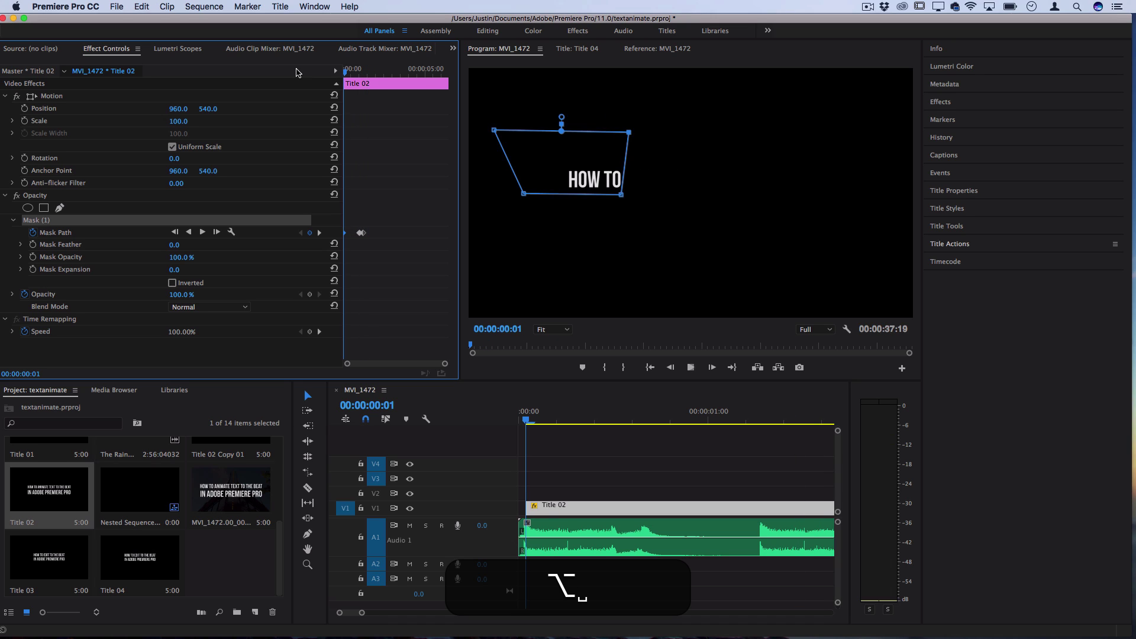
pyautogui.press('space')
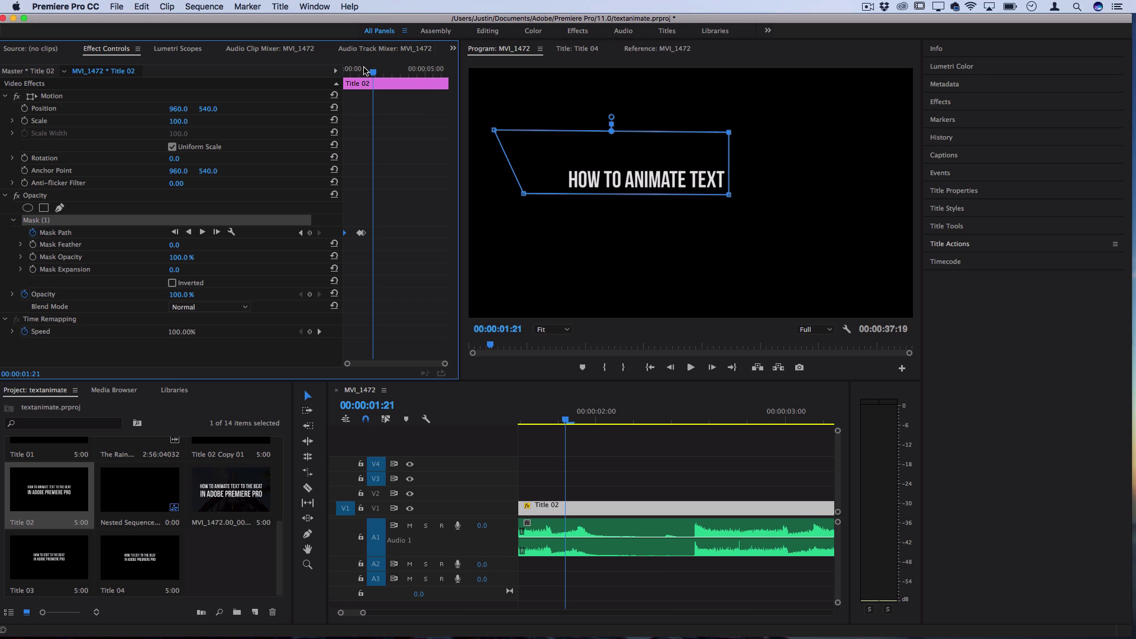
pyautogui.moveTo(365, 71); pyautogui.dragTo(331, 71)
pyautogui.press('space')
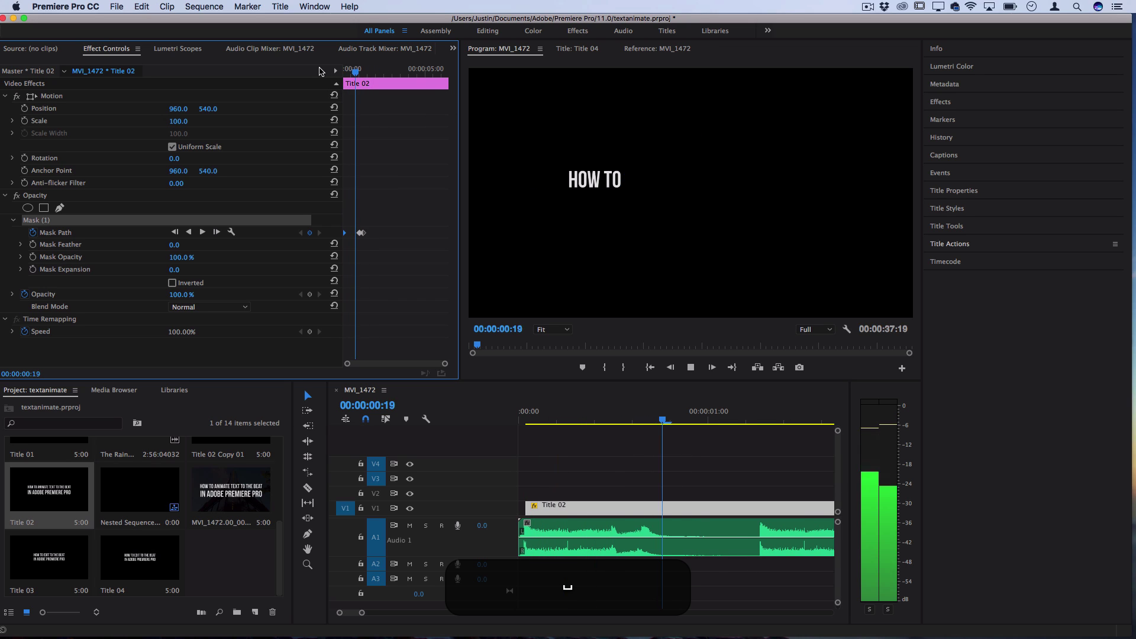
pyautogui.press('space')
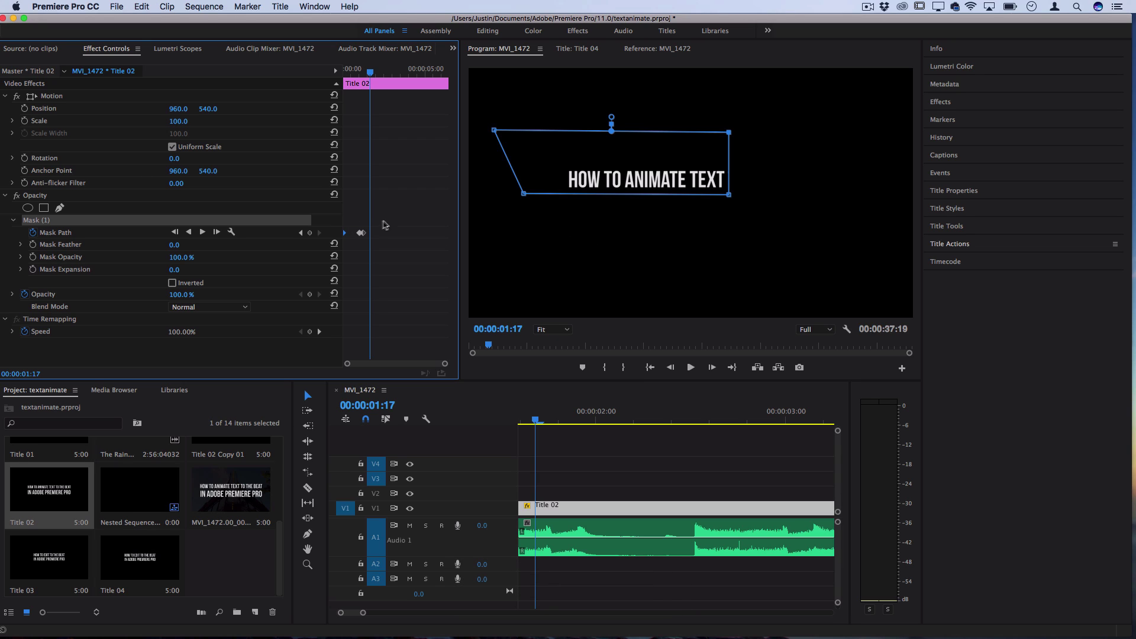
pyautogui.press('BackSpace')
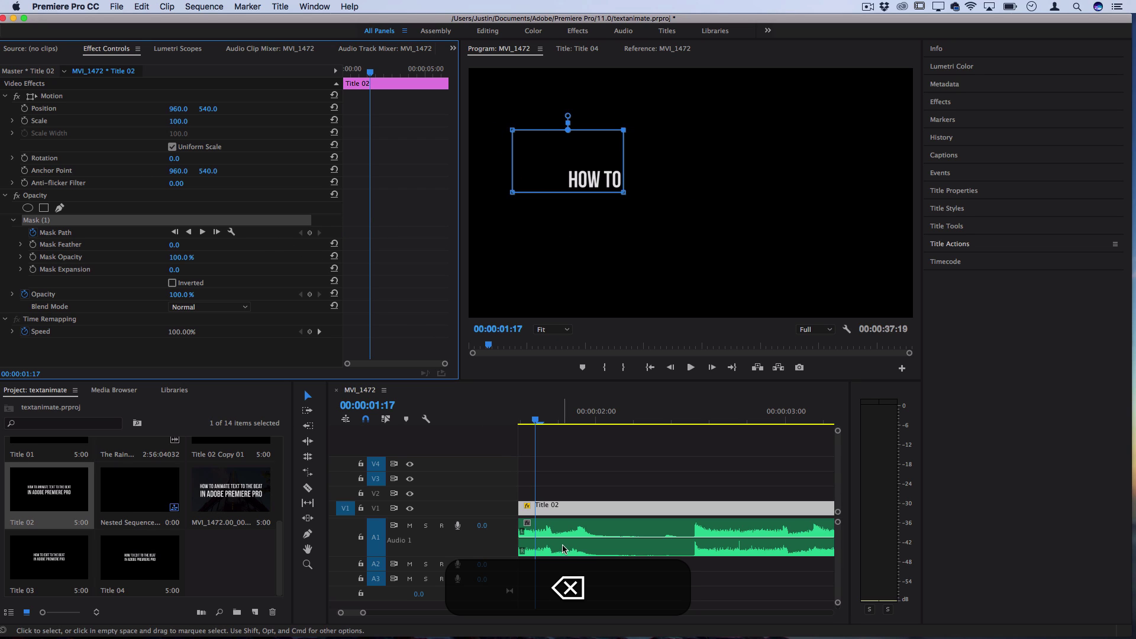
pyautogui.scroll(-4, 631, 510)
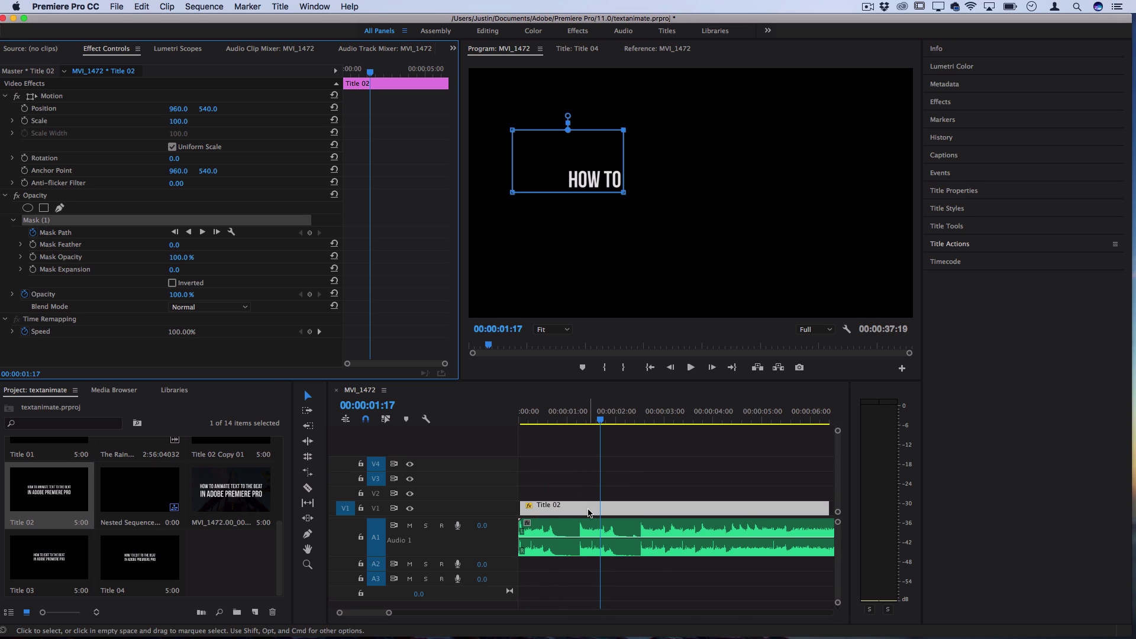
pyautogui.scroll(-2, 572, 510)
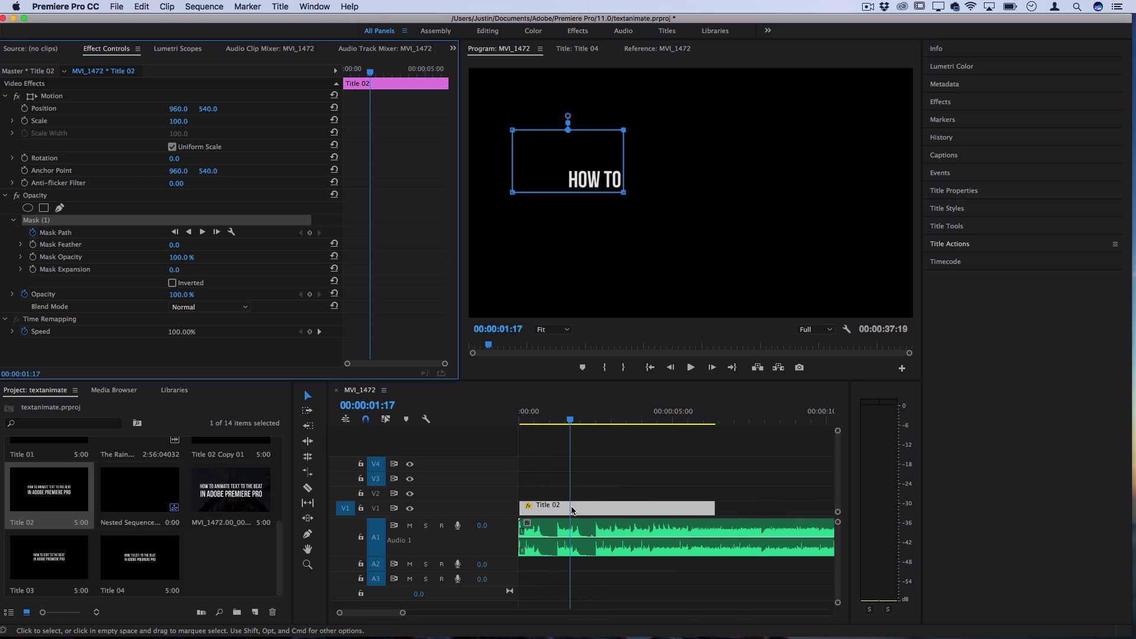
pyautogui.click(523, 419)
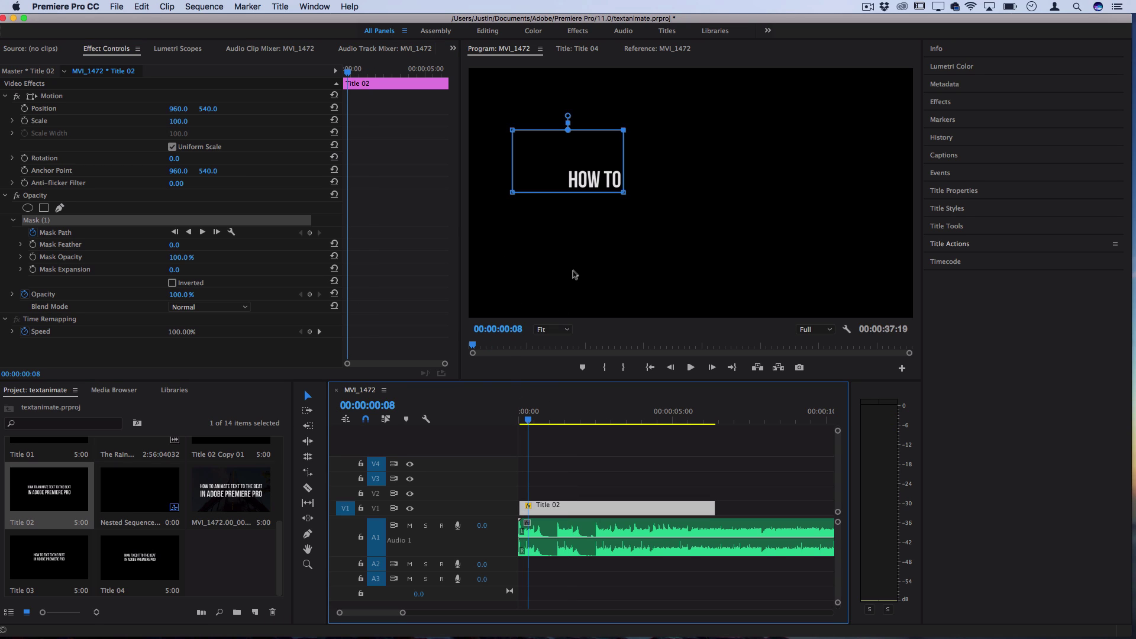
# Razor Title 02 at the beat at 00:00:01:07.
pyautogui.click(538, 416)
pyautogui.moveTo(539, 416); pyautogui.dragTo(555, 417)
pyautogui.press('=')
pyautogui.press('Right')
pyautogui.press('Right')
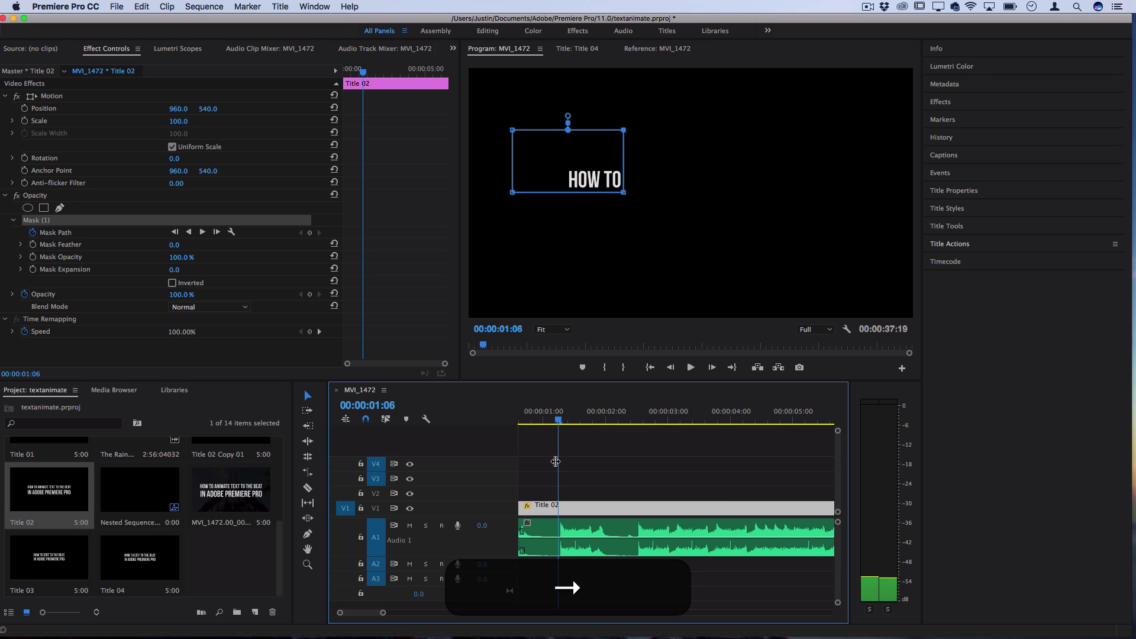
pyautogui.press('c')
pyautogui.click(561, 508)
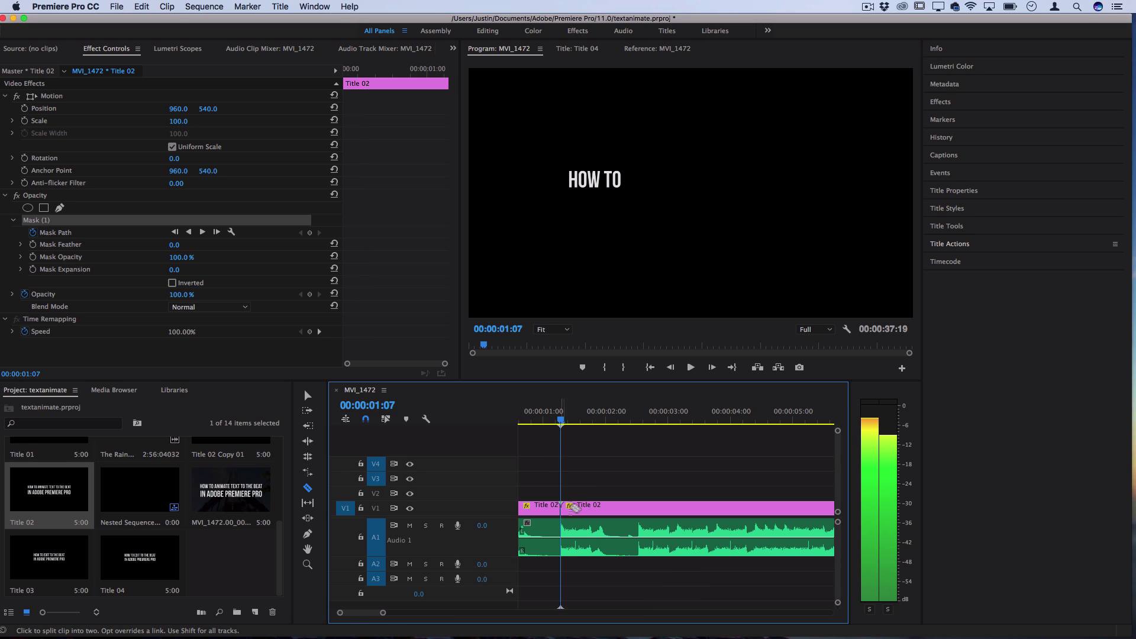
pyautogui.press('v')
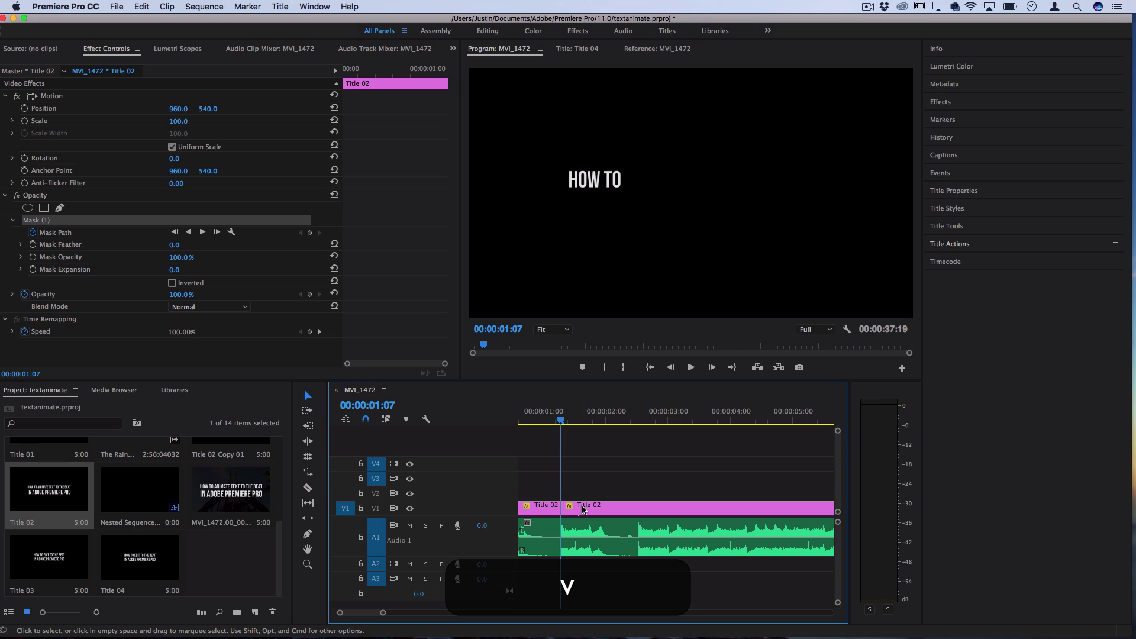
# Widen the second piece's mask rightward to reveal 'HOW TO ANIMATE TEXT'.
pyautogui.click(570, 480)
pyautogui.click(574, 507)
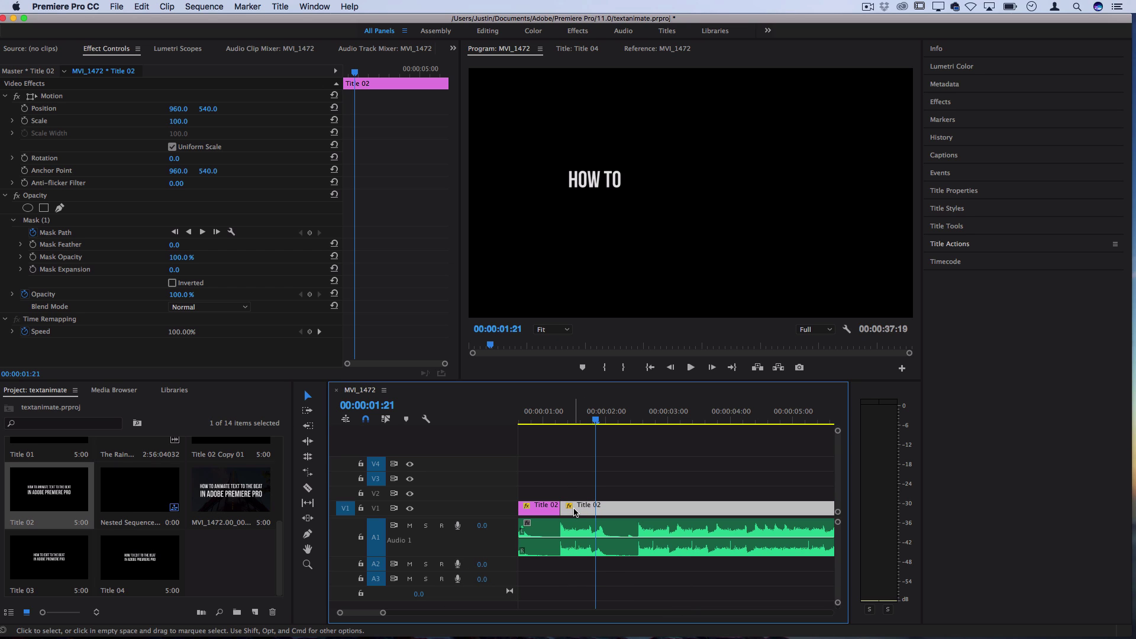
pyautogui.click(39, 220)
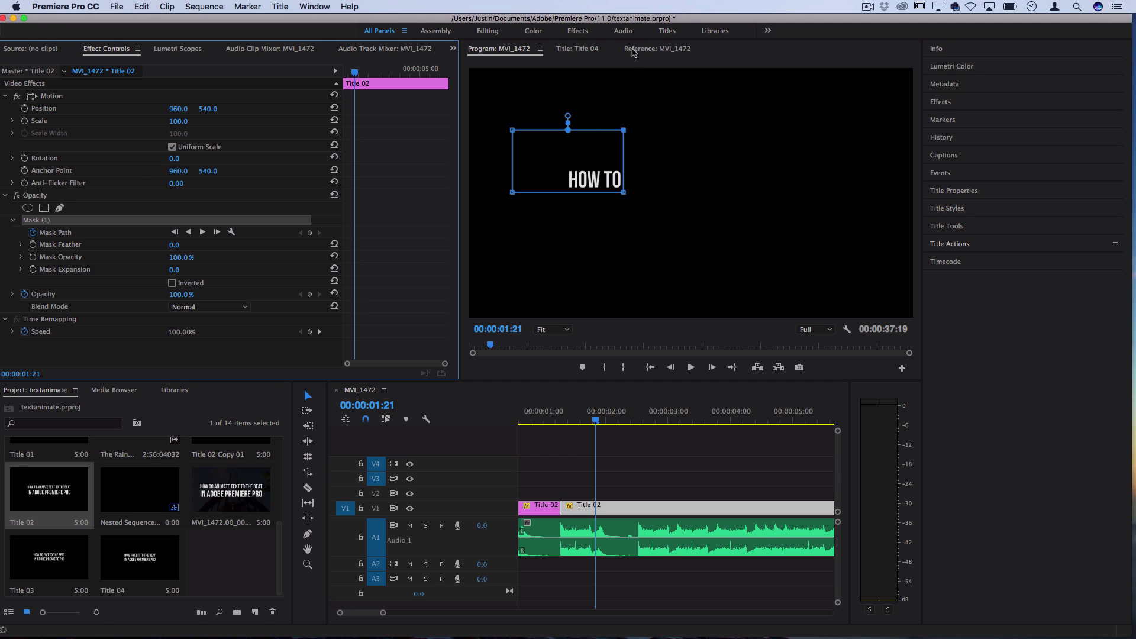
pyautogui.click(508, 51)
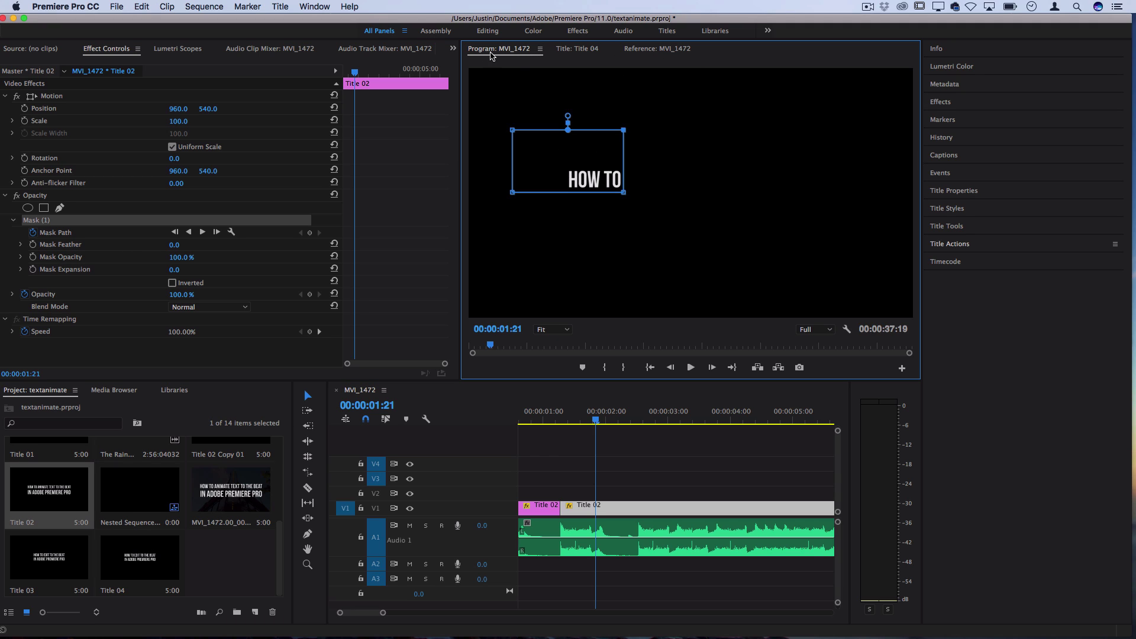
pyautogui.click(671, 53)
pyautogui.click(530, 53)
pyautogui.moveTo(624, 194); pyautogui.dragTo(735, 193)
pyautogui.moveTo(625, 130); pyautogui.dragTo(726, 128)
pyautogui.moveTo(733, 193); pyautogui.dragTo(728, 193)
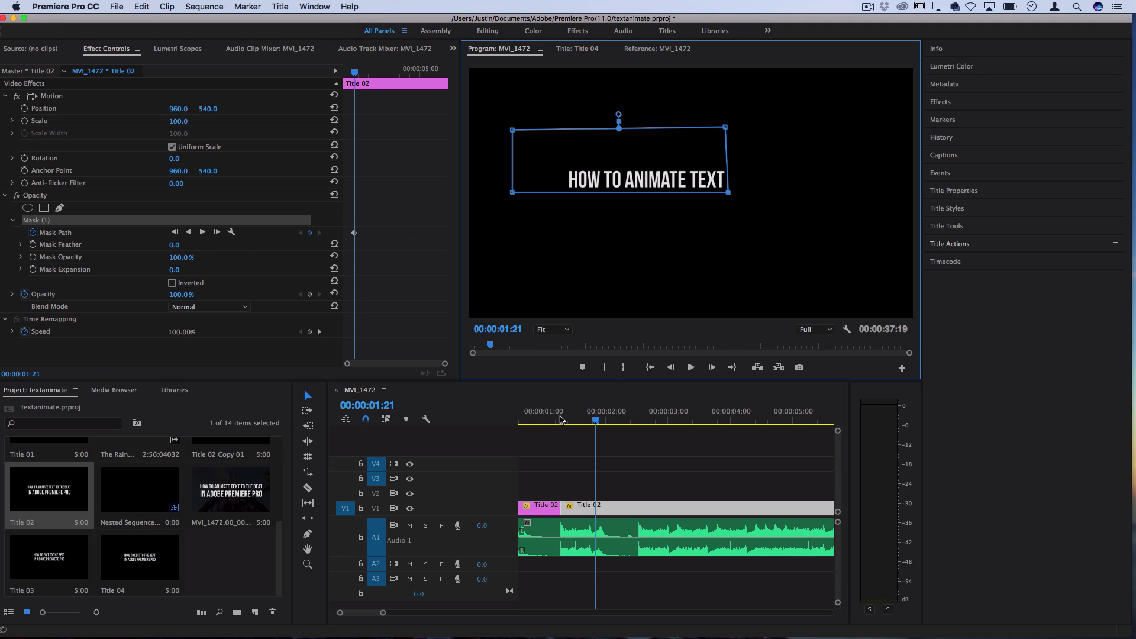
# Razor Title 02 again at the beat at 00:00:02:13.
pyautogui.moveTo(594, 421); pyautogui.dragTo(640, 421)
pyautogui.press('Left')
pyautogui.press('c')
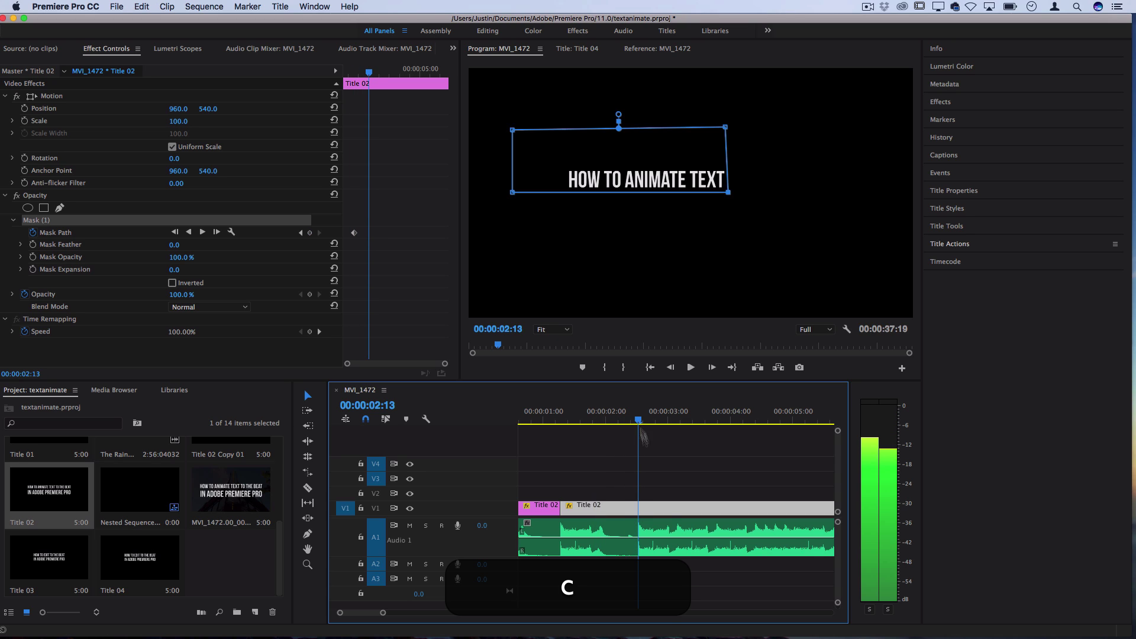
pyautogui.click(657, 510)
pyautogui.press('v')
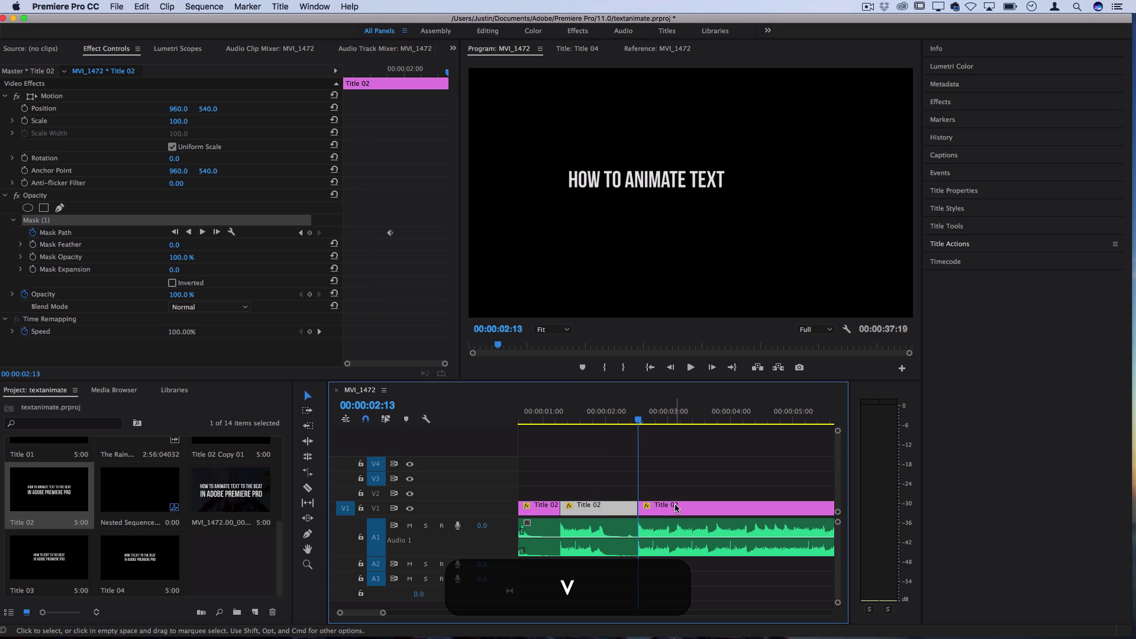
# Widen the third piece's mask rightward to reveal 'HOW TO ANIMATE TEXT TO THE BEAT'.
pyautogui.click(677, 509)
pyautogui.click(650, 421)
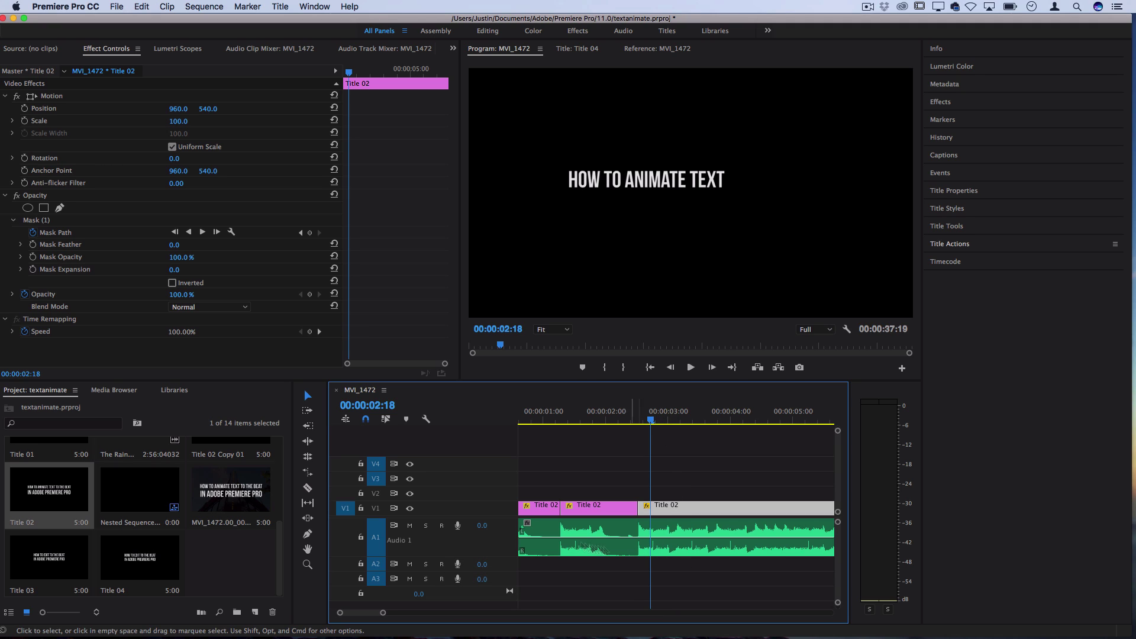
pyautogui.click(46, 221)
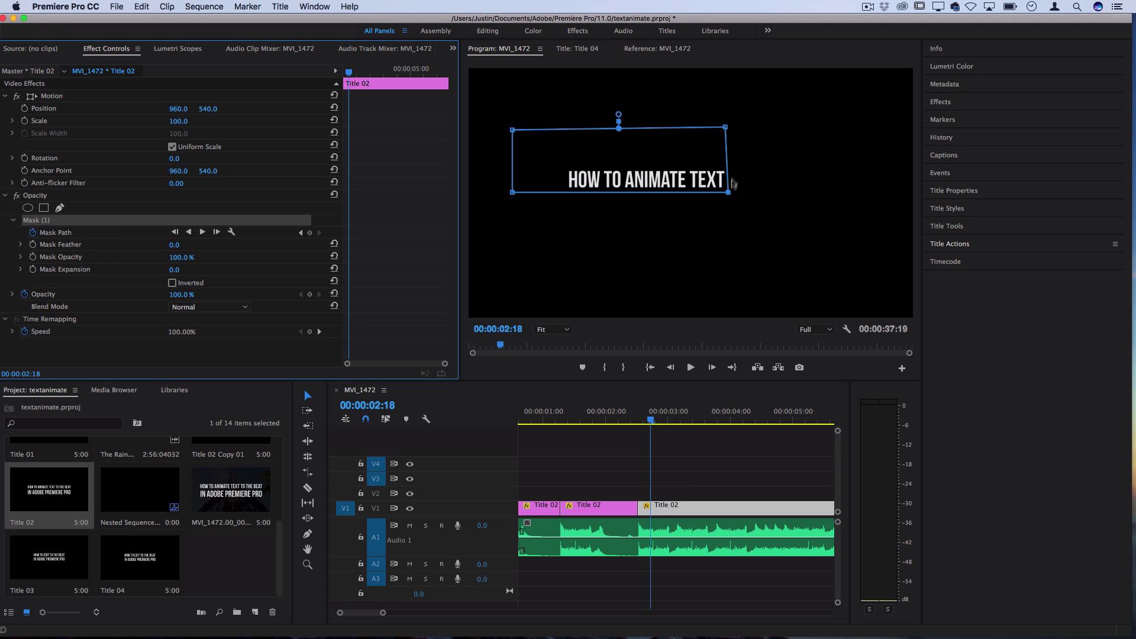
pyautogui.moveTo(728, 193); pyautogui.dragTo(831, 193)
pyautogui.moveTo(731, 133); pyautogui.dragTo(831, 132)
pyautogui.press('-')
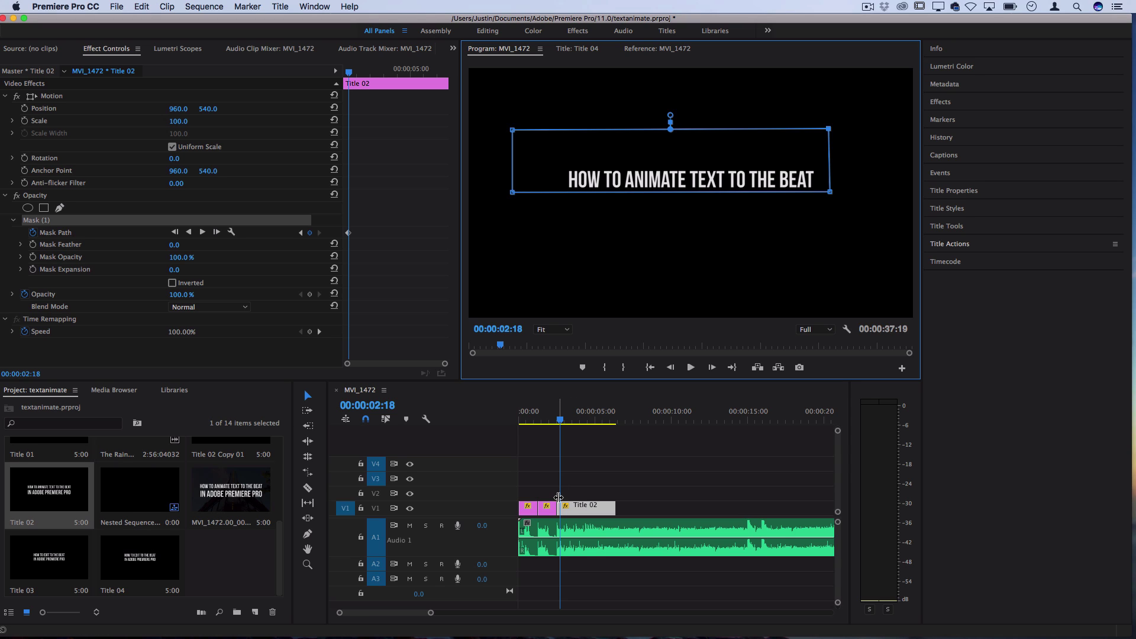
pyautogui.press('=')
pyautogui.press('=')
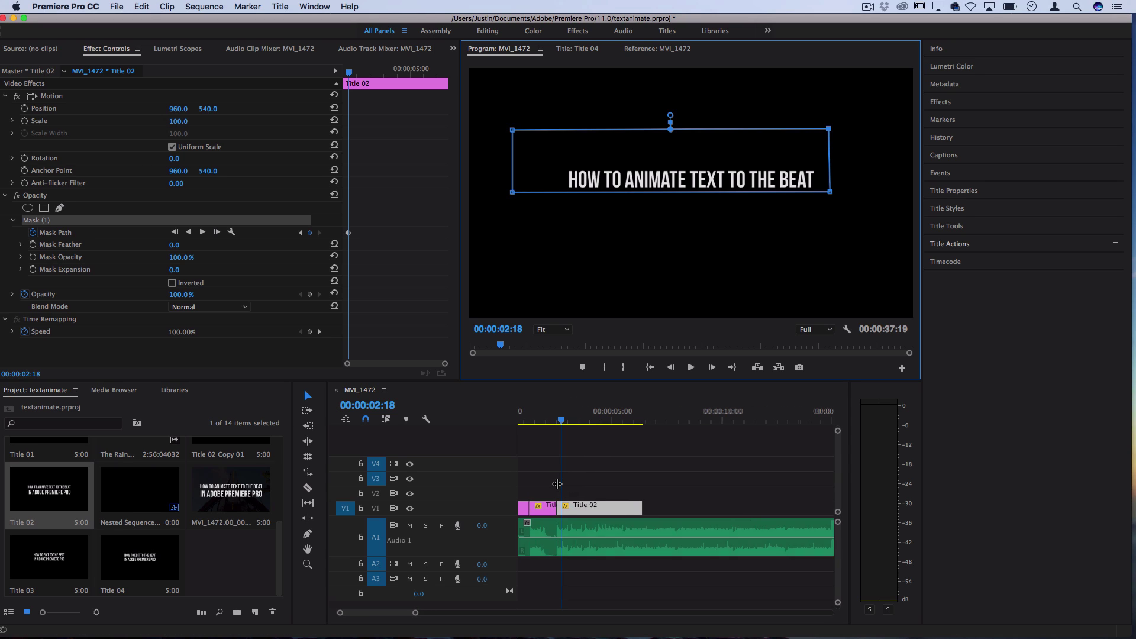
# Add and drag mask points so only 'IN' of the second line shows.
pyautogui.click(556, 487)
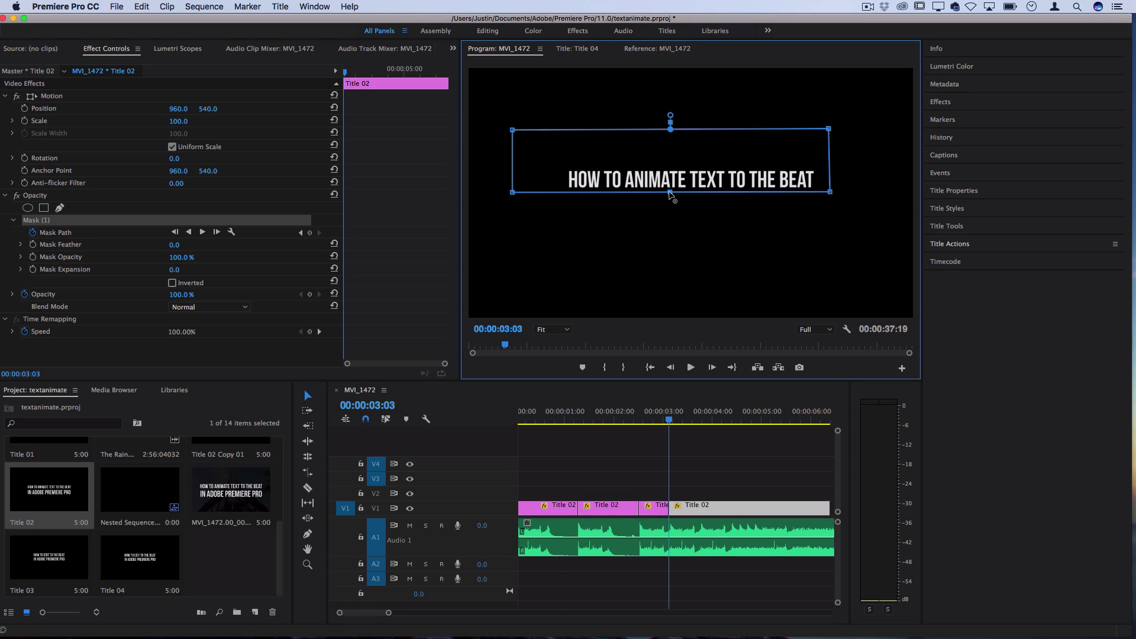
pyautogui.moveTo(670, 192); pyautogui.dragTo(631, 265)
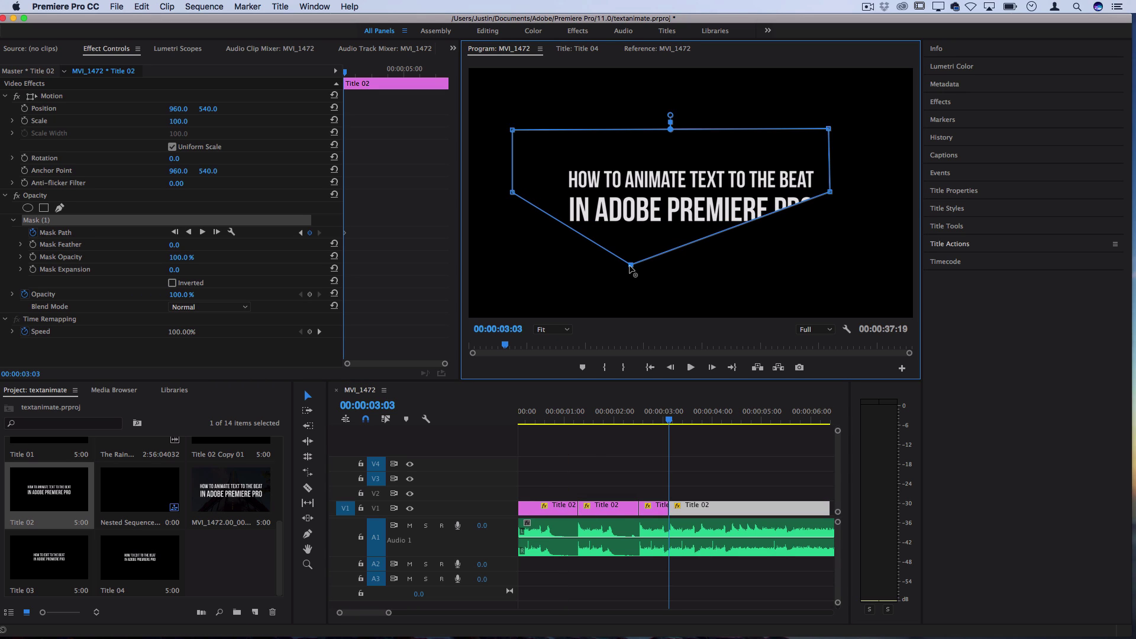
pyautogui.moveTo(723, 230); pyautogui.dragTo(636, 195)
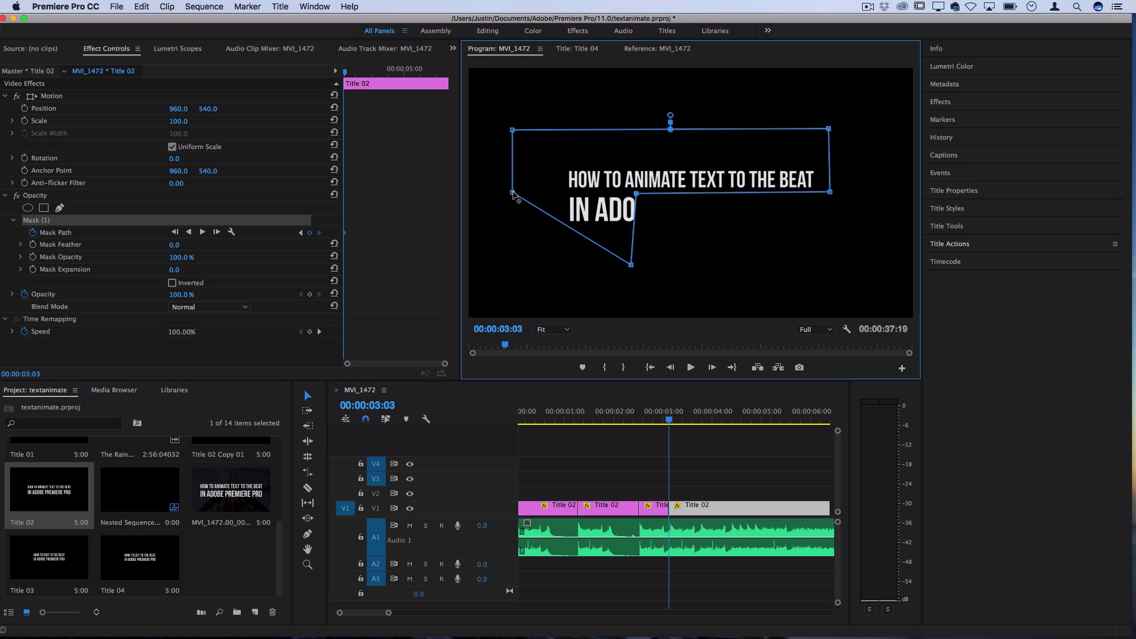
pyautogui.moveTo(512, 193); pyautogui.dragTo(513, 257)
pyautogui.moveTo(637, 199); pyautogui.dragTo(592, 192)
pyautogui.moveTo(630, 268); pyautogui.dragTo(594, 263)
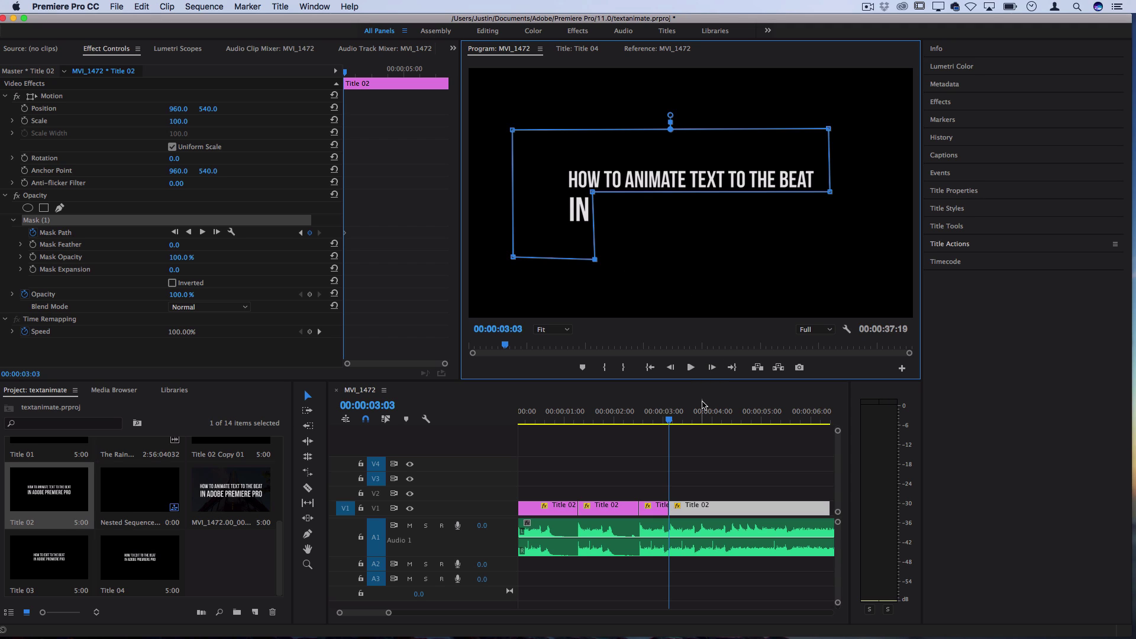
pyautogui.click(701, 425)
# Play back from 00:00:04:01 to check the title reveal.
pyautogui.click(701, 422)
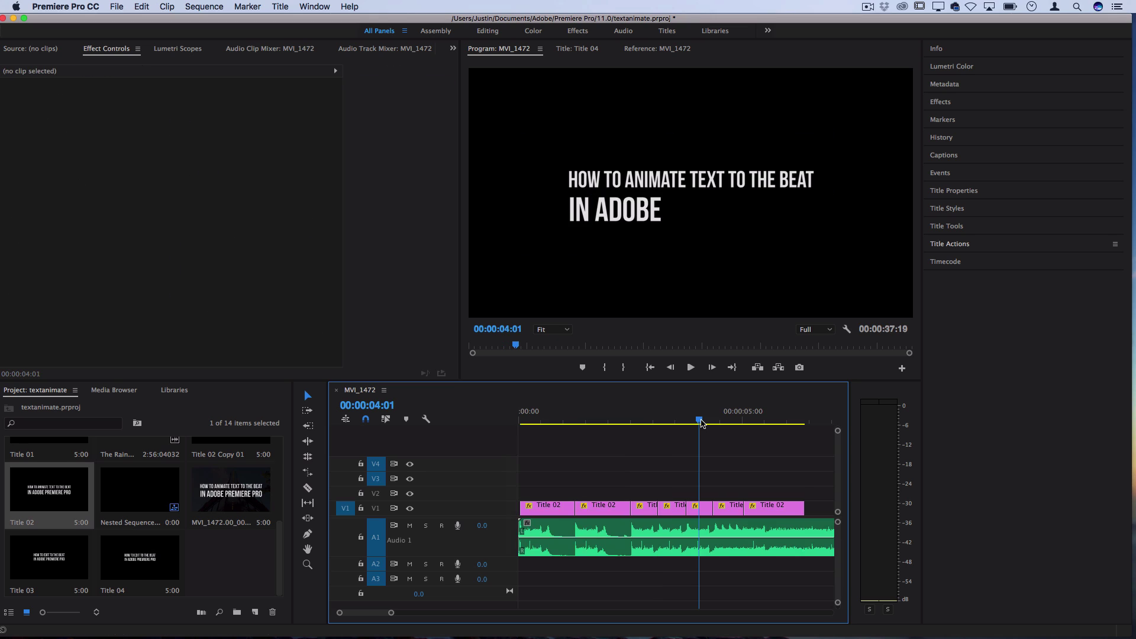
pyautogui.press('space')
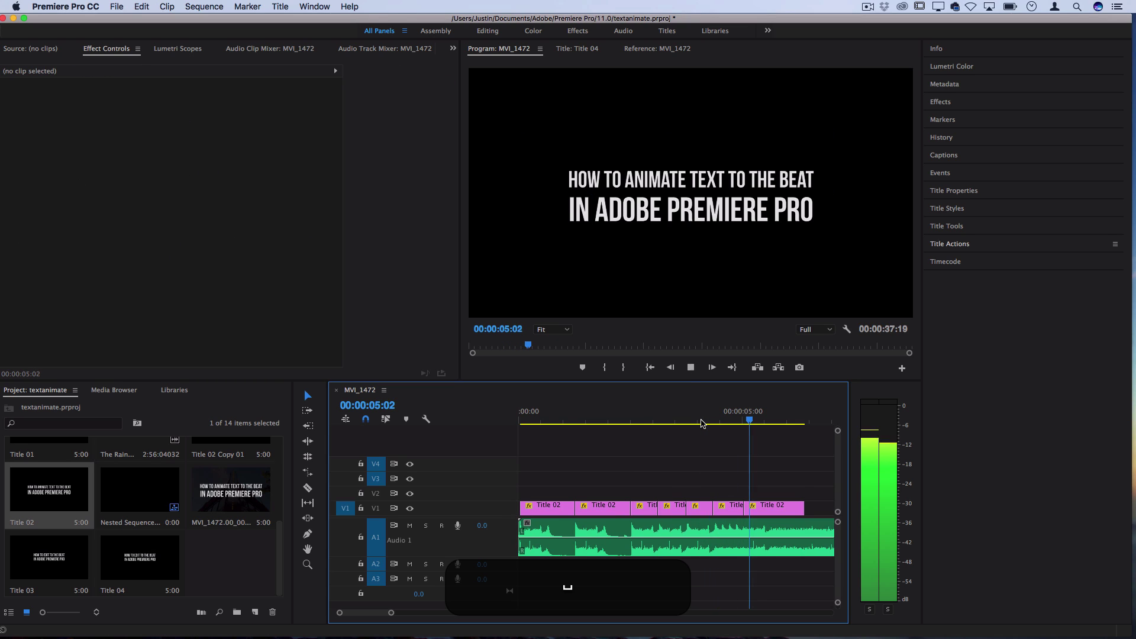
pyautogui.press('space')
# Cut the last Title 02 clip three times on the beats just before 00:00:05:00.
pyautogui.press('=')
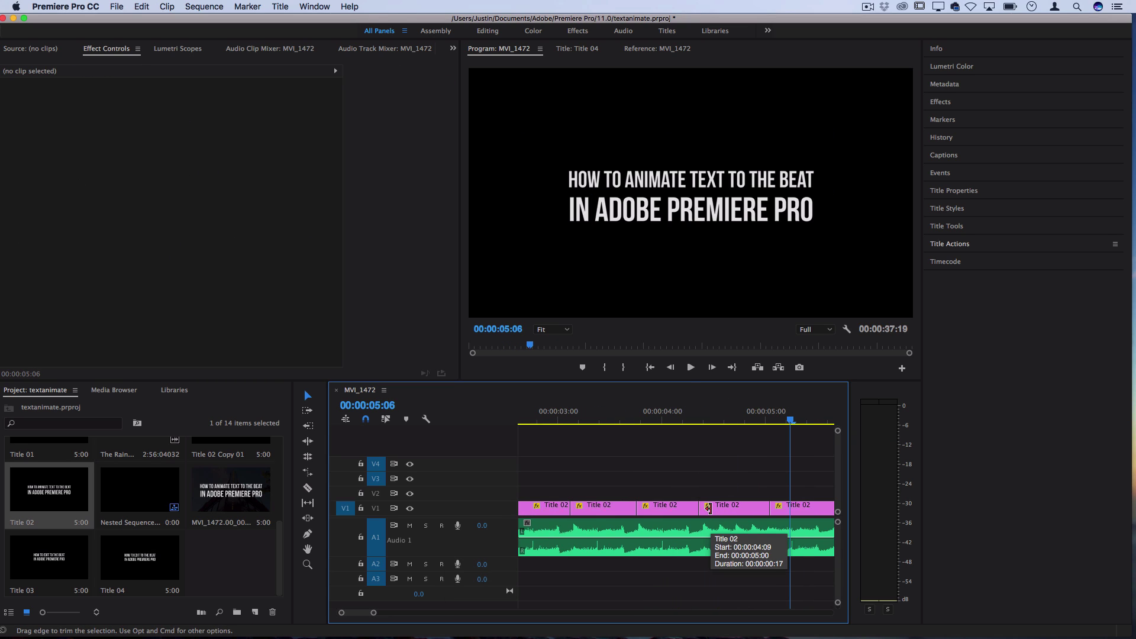
pyautogui.press('c')
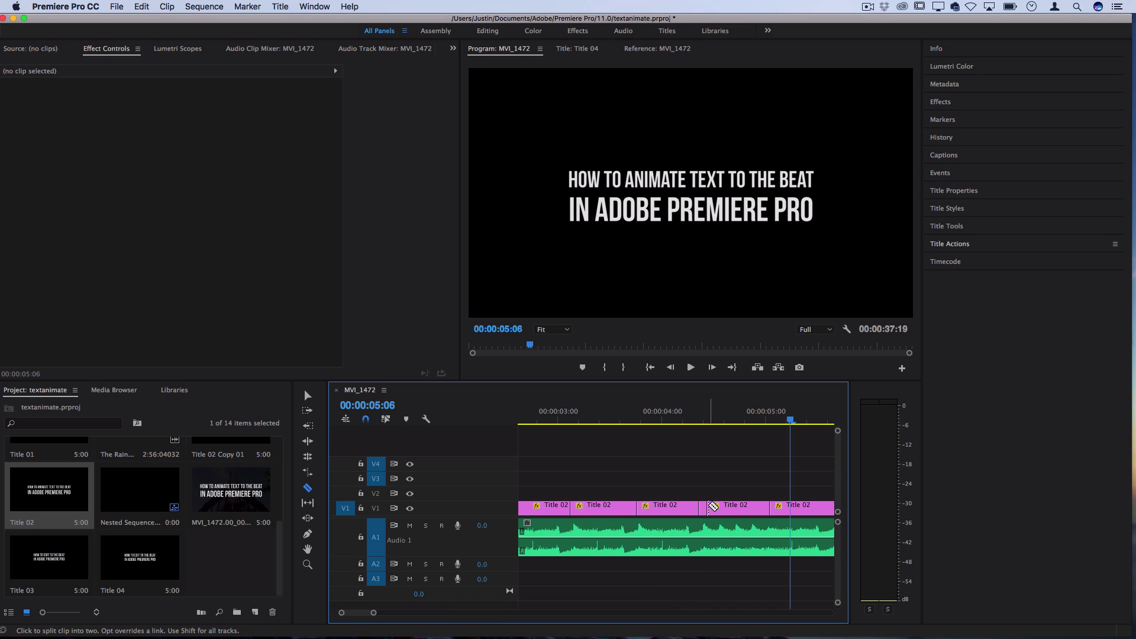
pyautogui.click(707, 506)
pyautogui.click(716, 506)
pyautogui.click(726, 506)
# Apply the Strobe Light effect to the short Title 02 piece near 00:00:04:19.
pyautogui.click(948, 105)
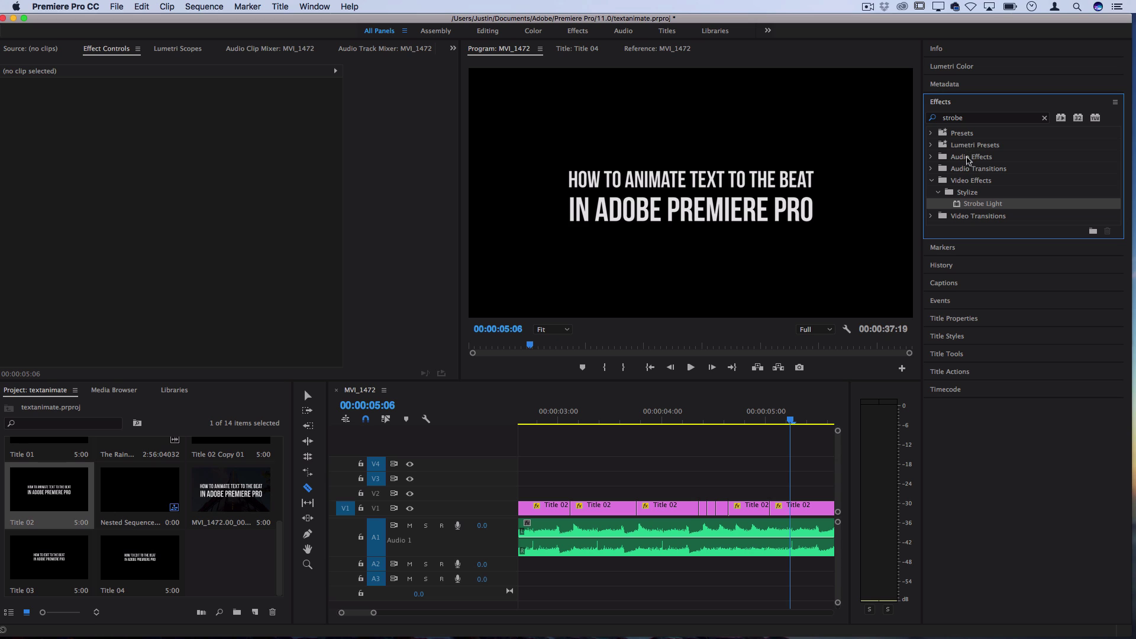
pyautogui.moveTo(989, 204); pyautogui.dragTo(739, 507)
pyautogui.click(741, 424)
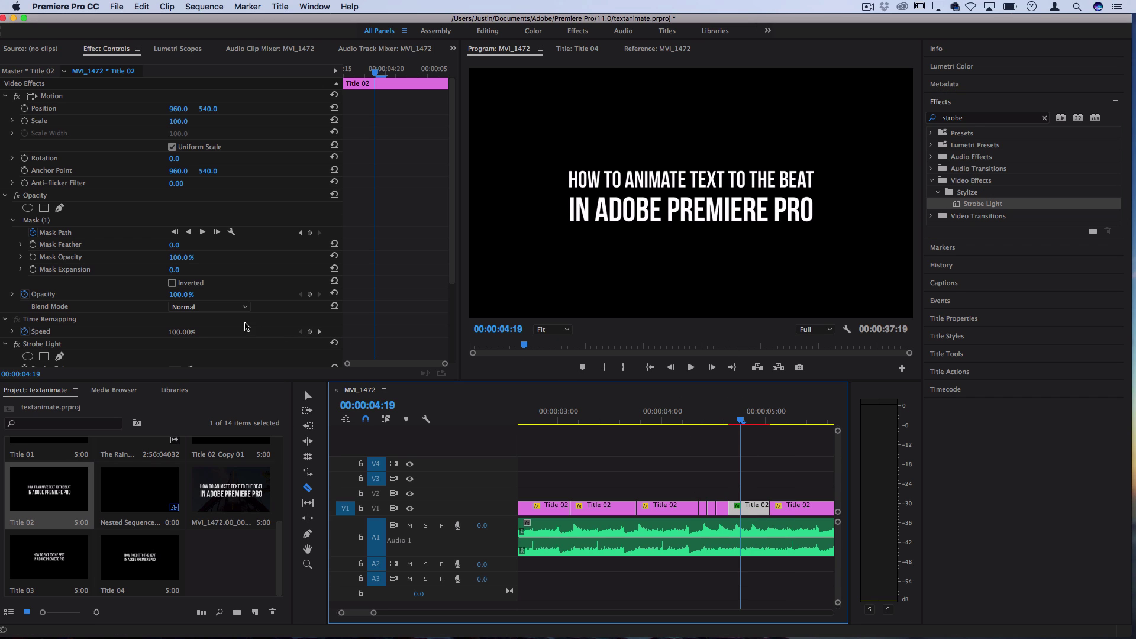
pyautogui.scroll(-5, 245, 328)
# Set Strobe Duration 0.20, Strobe Period 0.40 and Makes Layer Transparent, then preview.
pyautogui.click(183, 284)
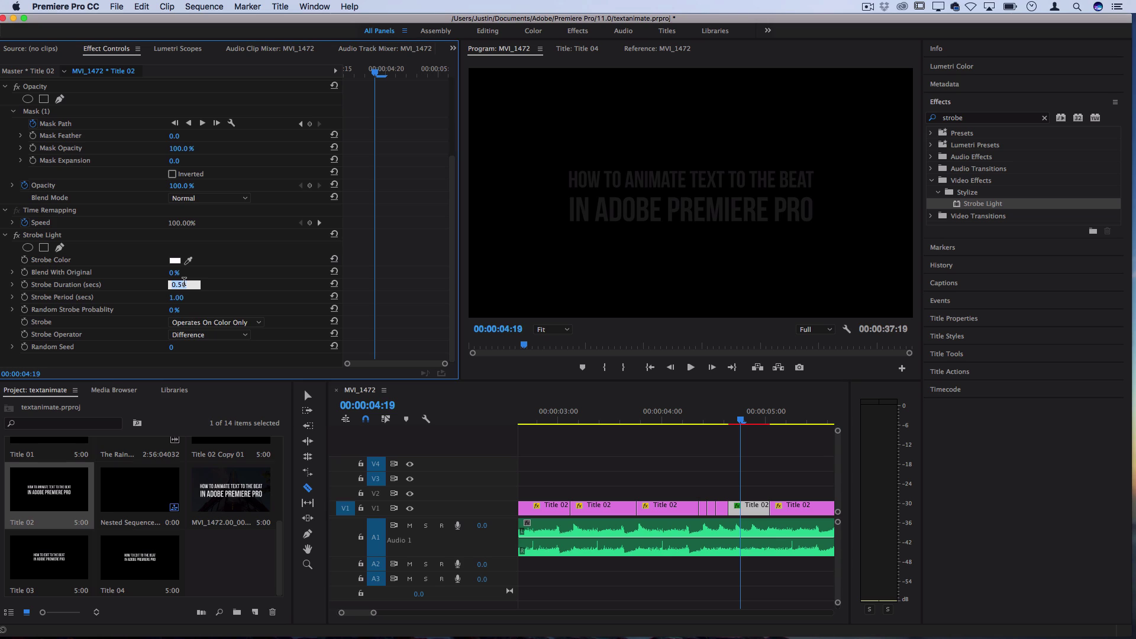
pyautogui.write('.2')
pyautogui.click(179, 297)
pyautogui.write('.4')
pyautogui.press('Return')
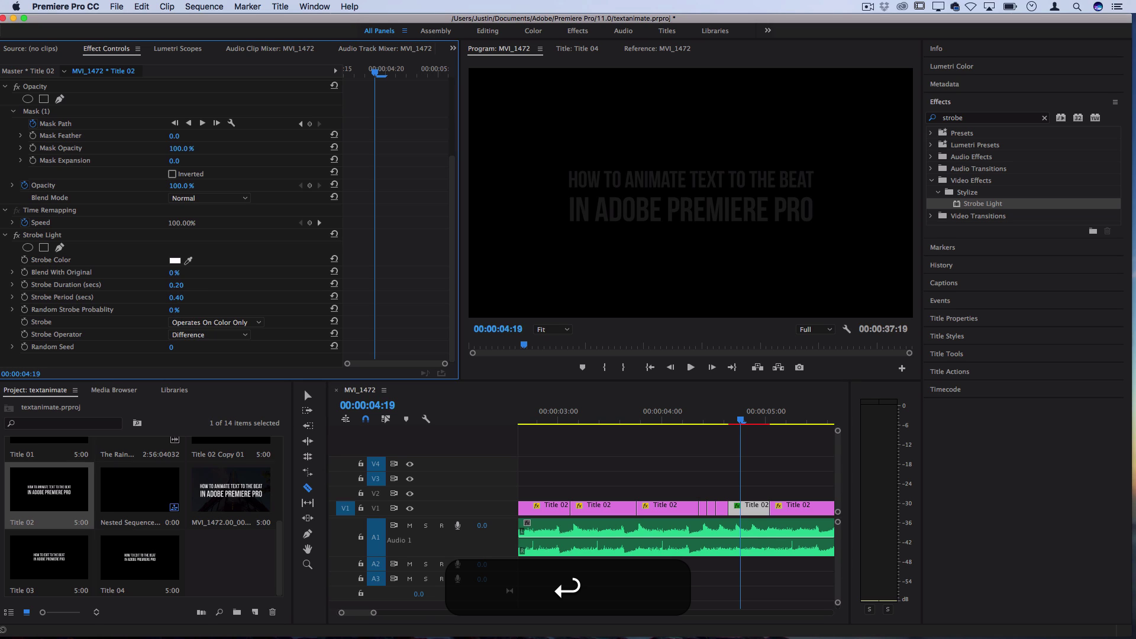
pyautogui.click(204, 325)
pyautogui.click(208, 345)
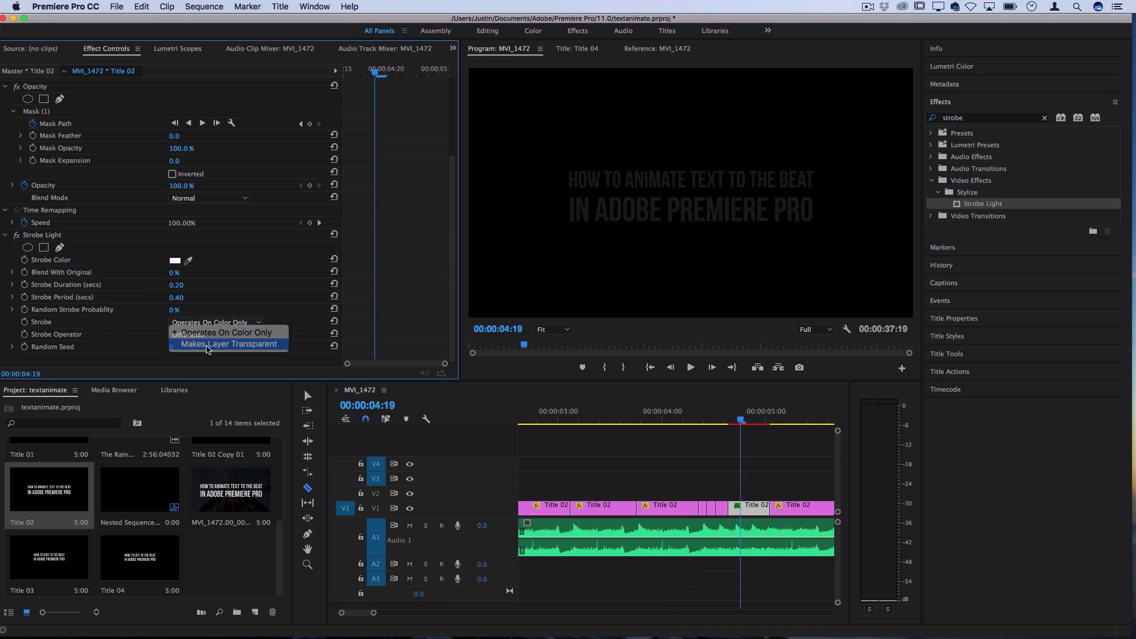
pyautogui.click(718, 418)
pyautogui.press('space')
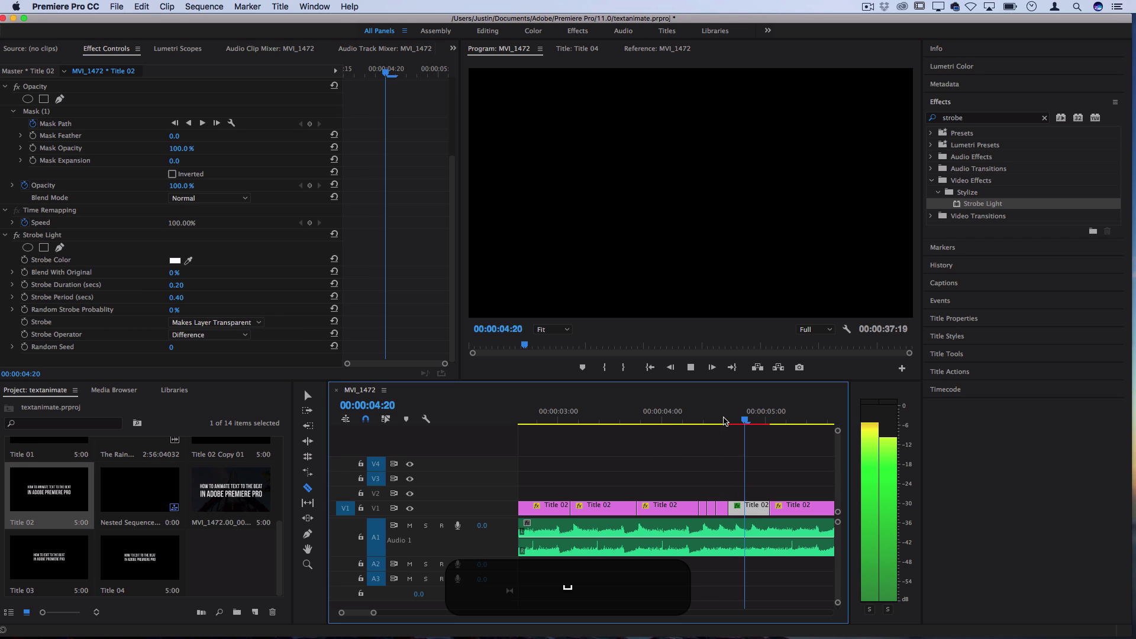
# Delete the last Title clip after the playhead passes 00:00:05:02.
pyautogui.scroll(-3, 725, 421)
pyautogui.click(708, 419)
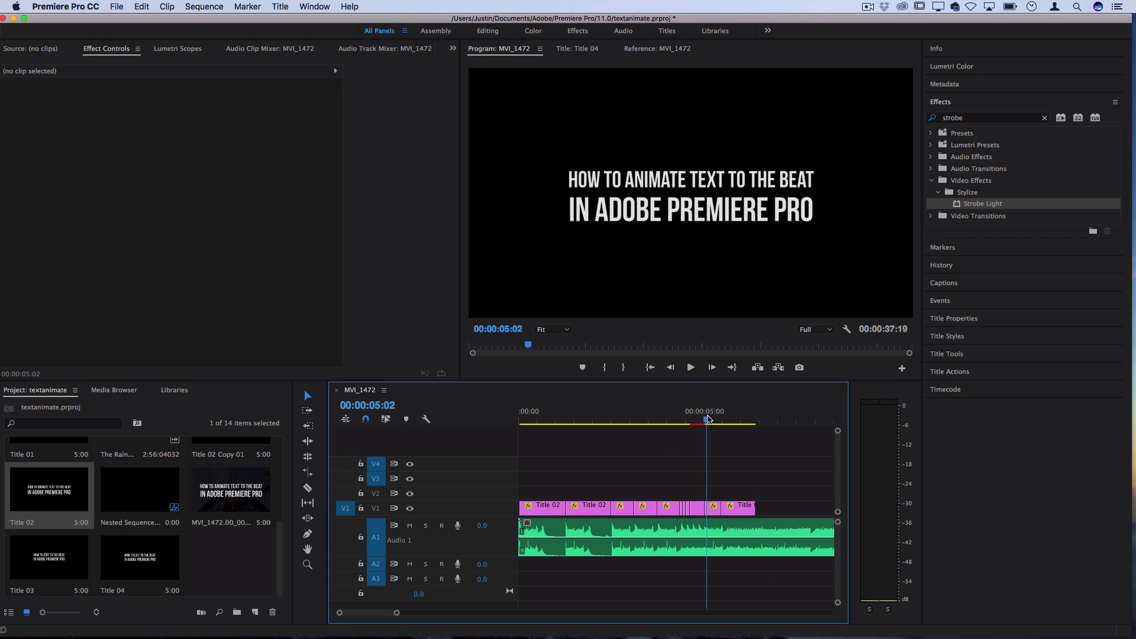
pyautogui.press('space')
pyautogui.press('space')
pyautogui.click(744, 506)
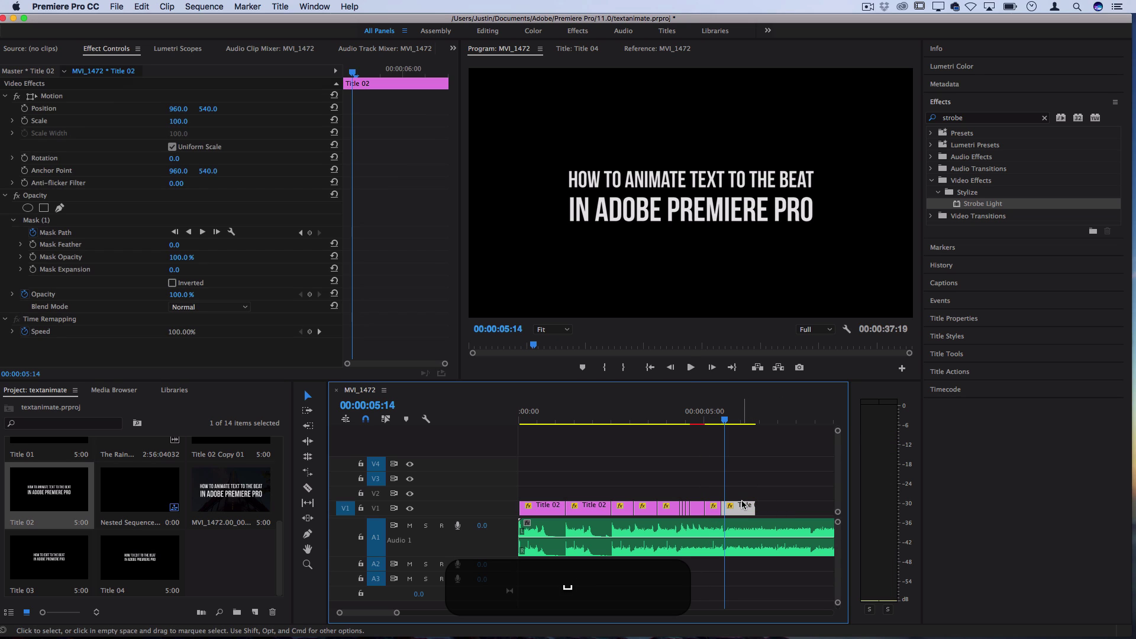
pyautogui.press('BackSpace')
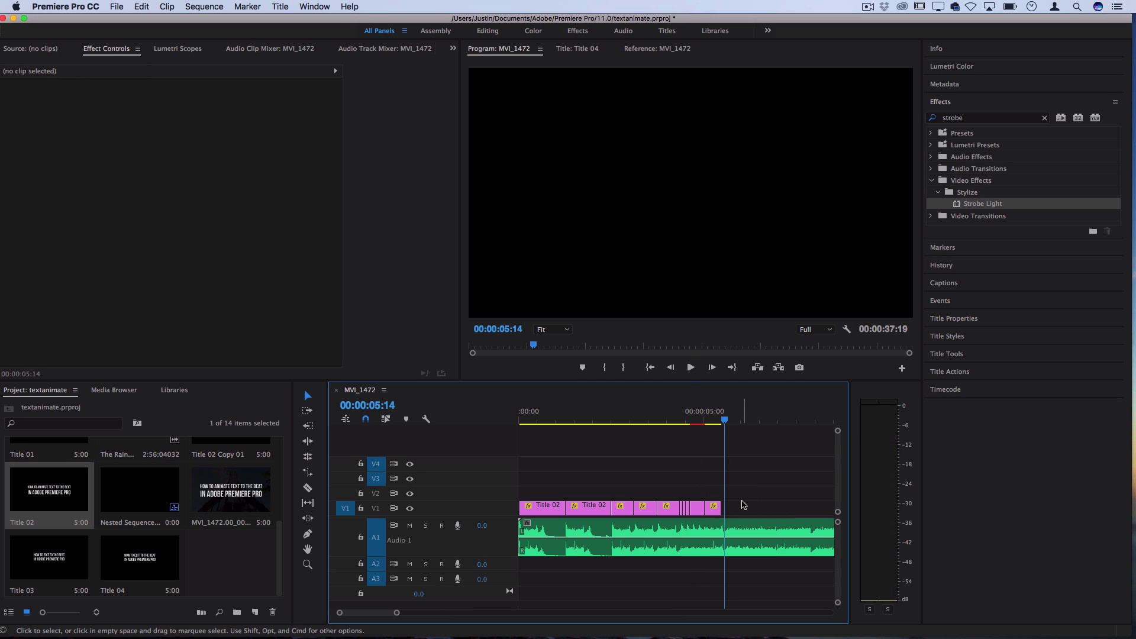
# Add a default Cross Dissolve at the titles' end point and review the fade-out.
pyautogui.rightClick(722, 508)
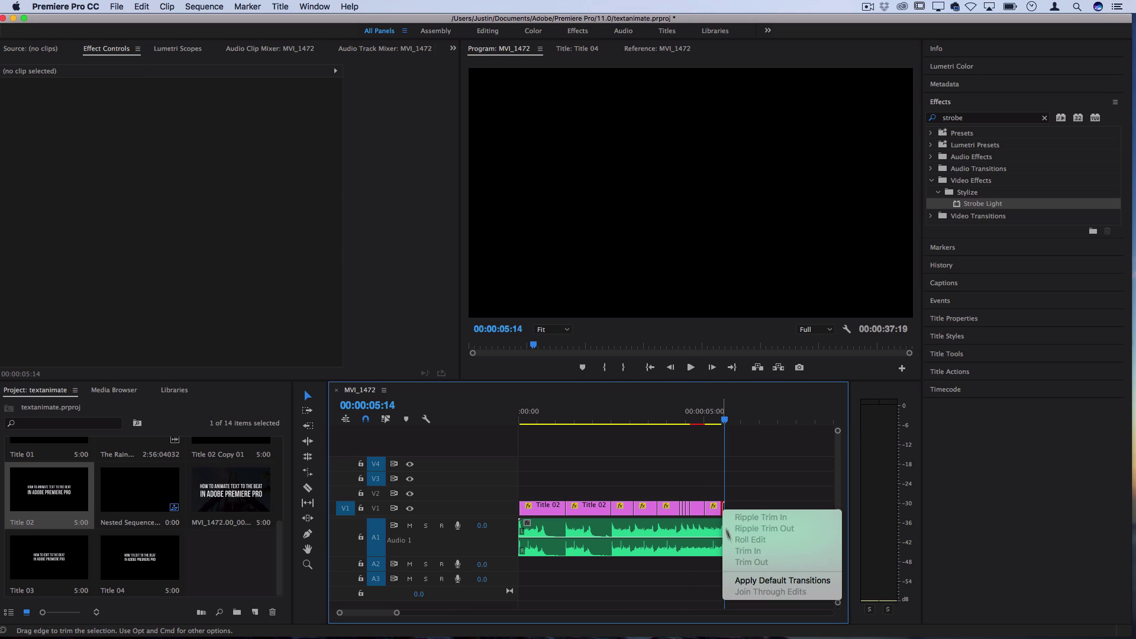
pyautogui.click(741, 582)
pyautogui.click(709, 421)
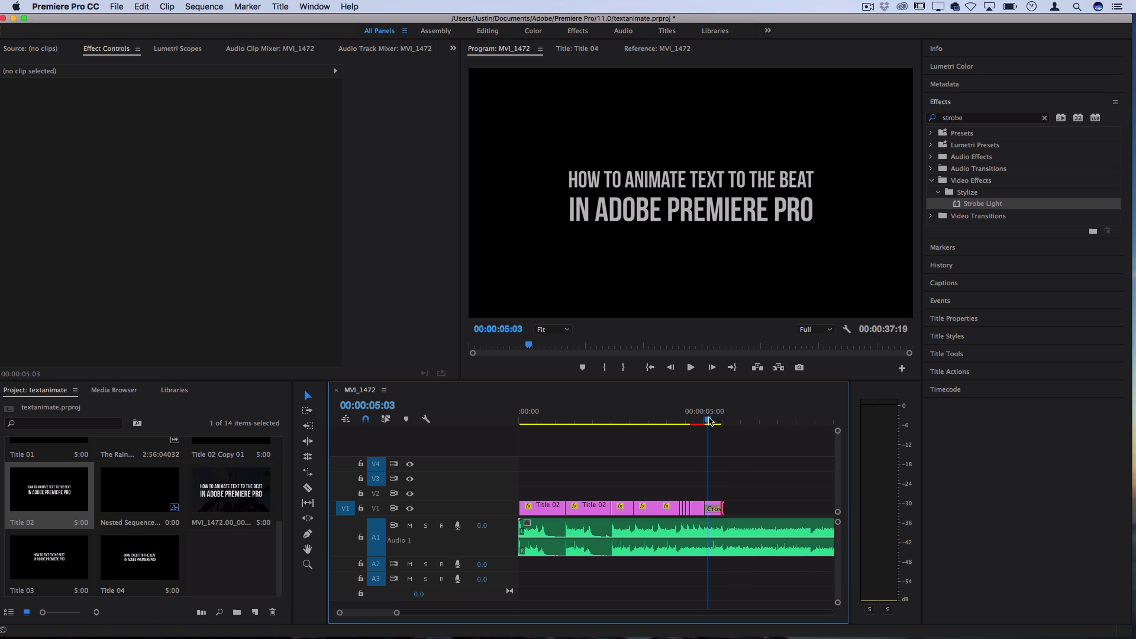
pyautogui.press('space')
pyautogui.press('space')
pyautogui.press('Home')
pyautogui.press('-')
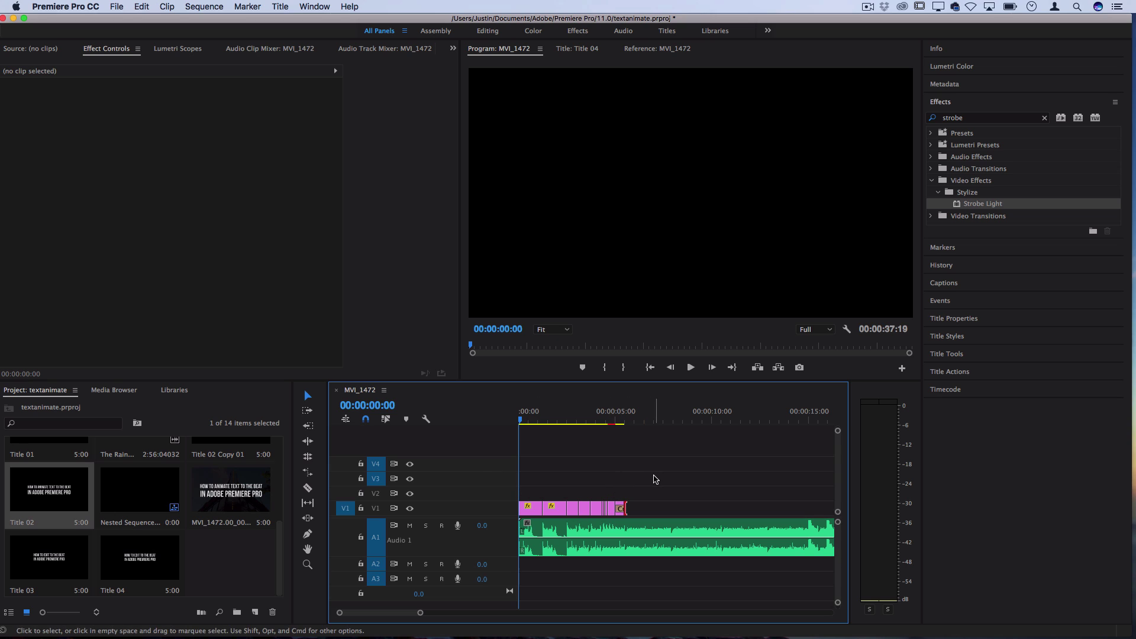
# Nest all V1 title clips into a sequence named 'text intro' and play it back.
pyautogui.moveTo(657, 478); pyautogui.dragTo(519, 514)
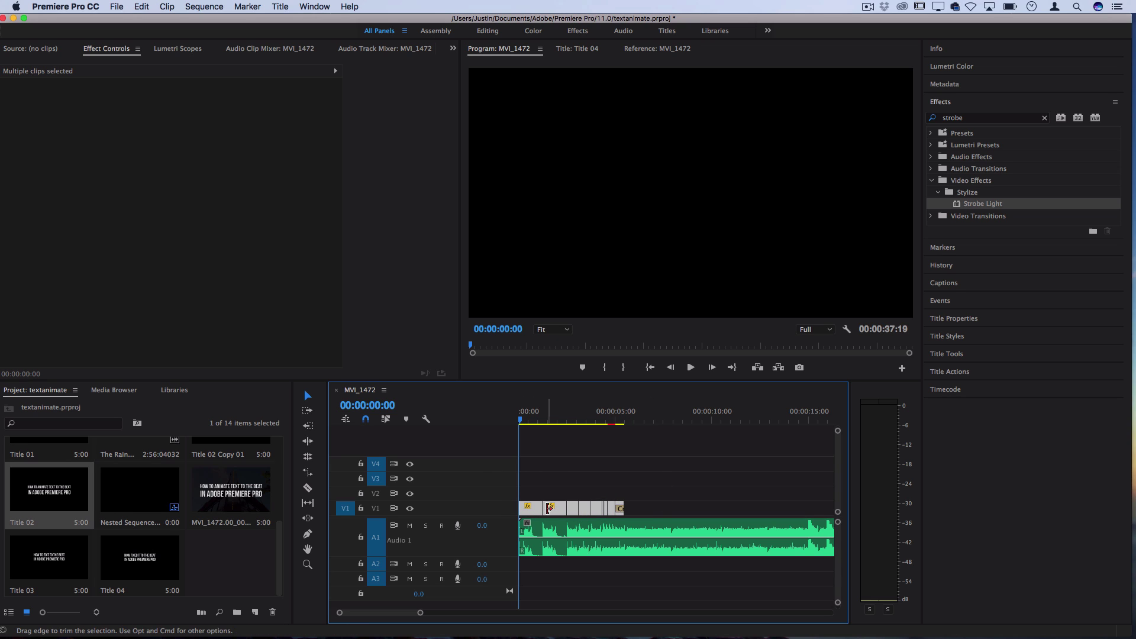
pyautogui.rightClick(550, 510)
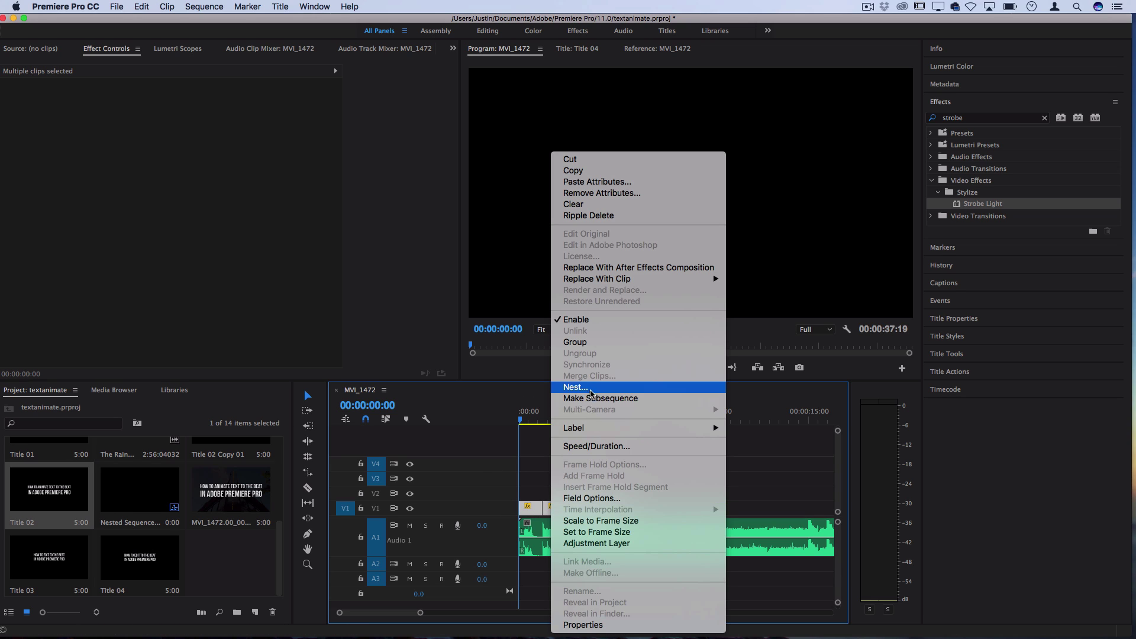
pyautogui.click(591, 388)
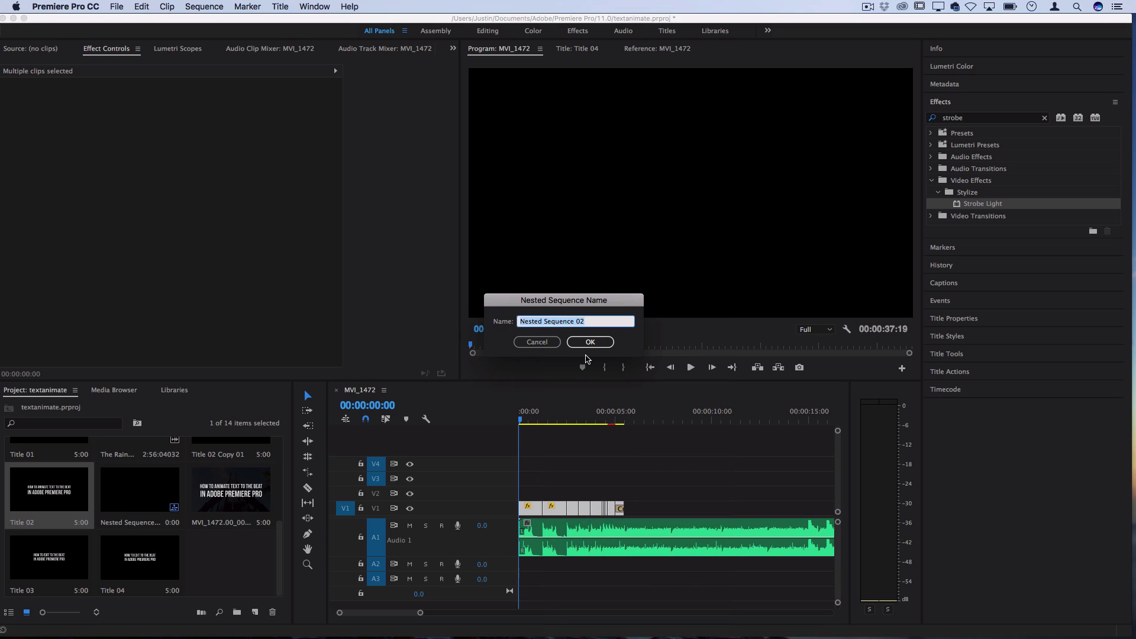
pyautogui.write('text intro')
pyautogui.press('Return')
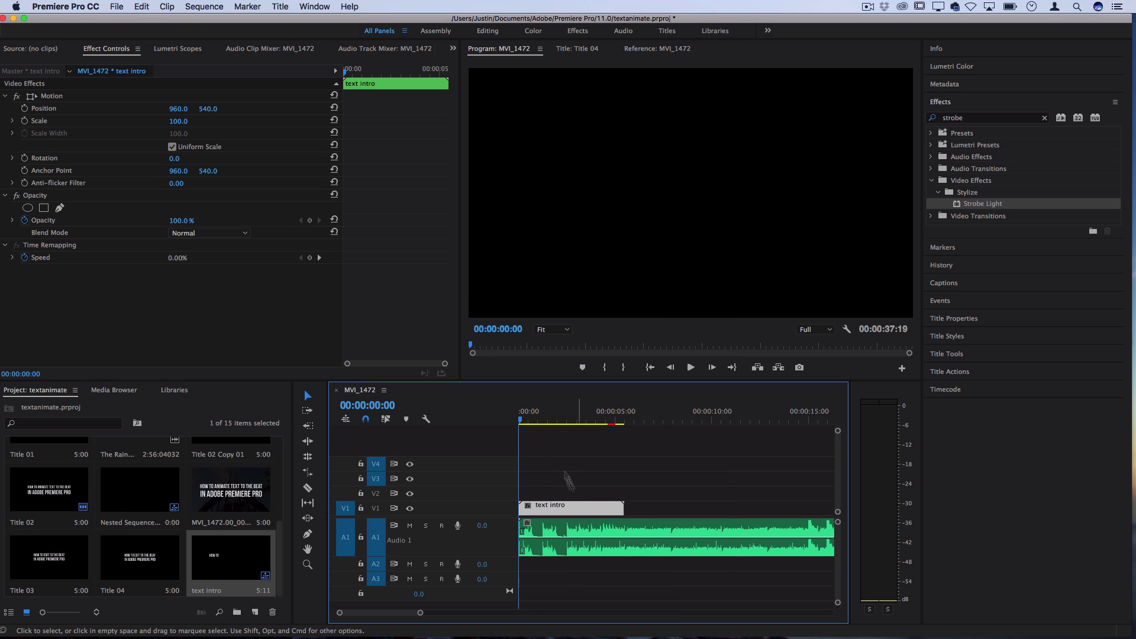
pyautogui.press('space')
pyautogui.press('space')
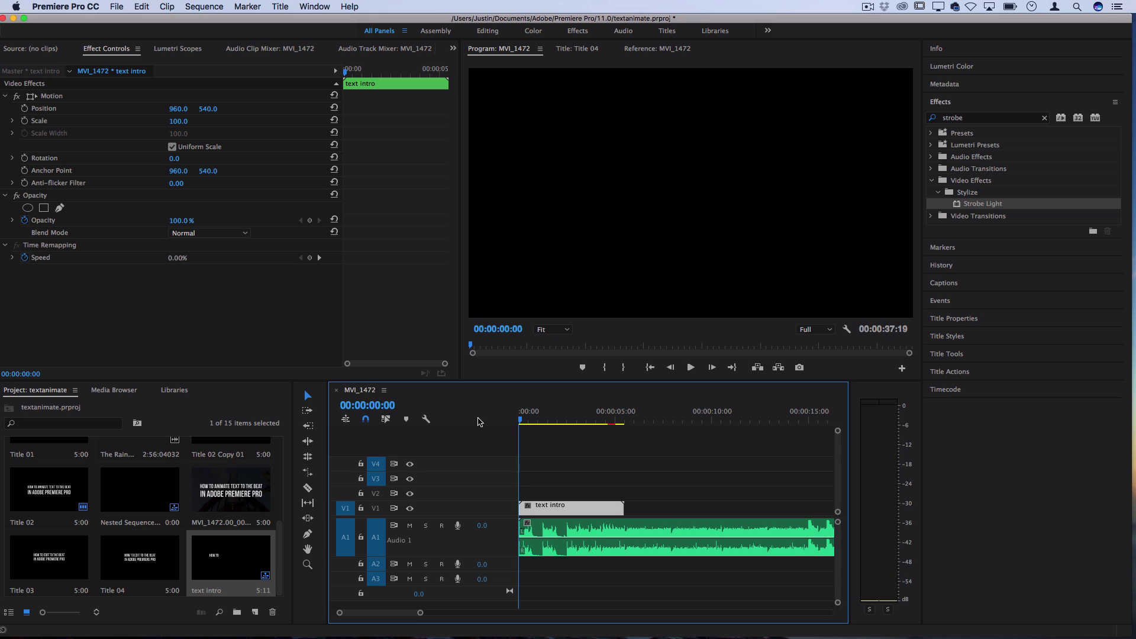
# Keyframe the text intro's Scale from 100 at the start to 131 at 00:00:05:00.
pyautogui.doubleClick(549, 508)
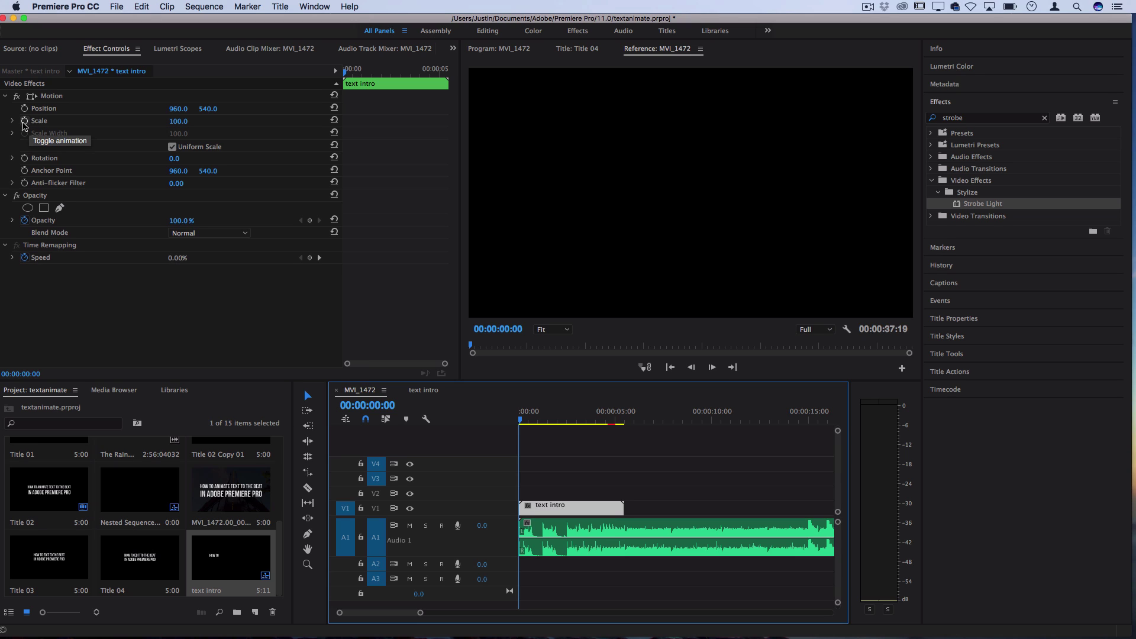
pyautogui.click(24, 122)
pyautogui.moveTo(605, 419); pyautogui.dragTo(615, 420)
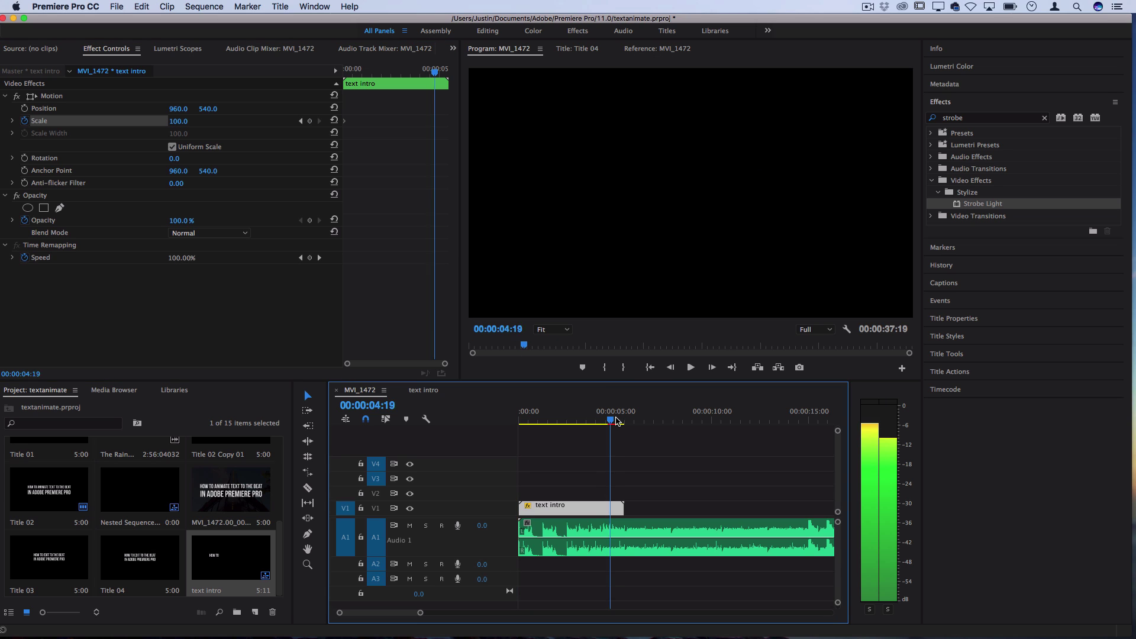
pyautogui.click(310, 120)
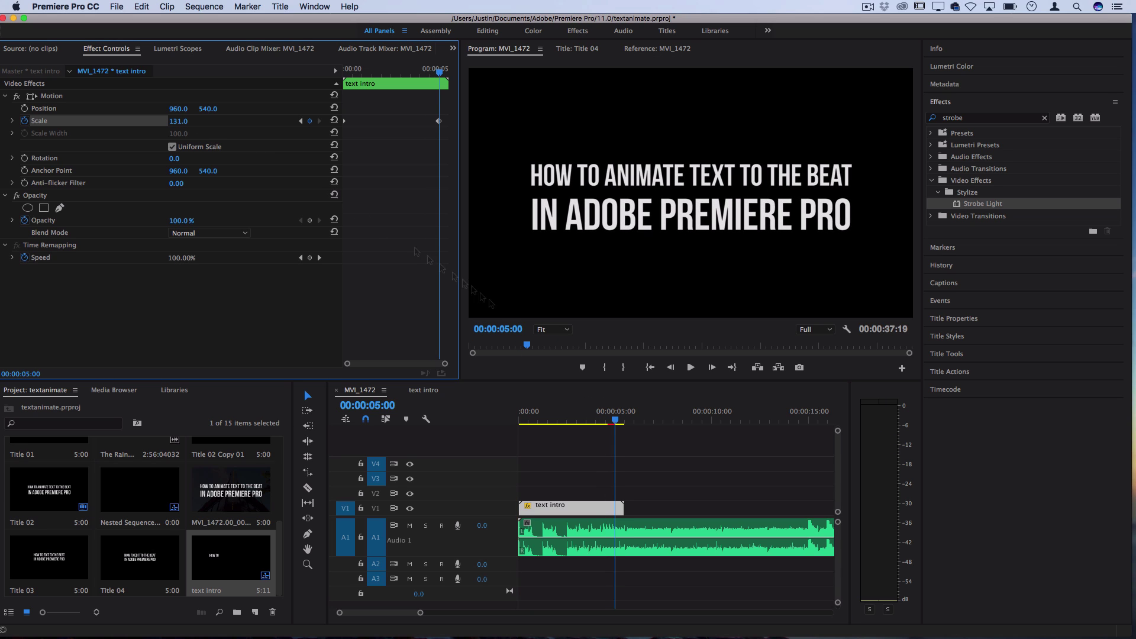
# Play the scaling text intro from the sequence start.
pyautogui.click(401, 399)
pyautogui.press('Home')
pyautogui.press('space')
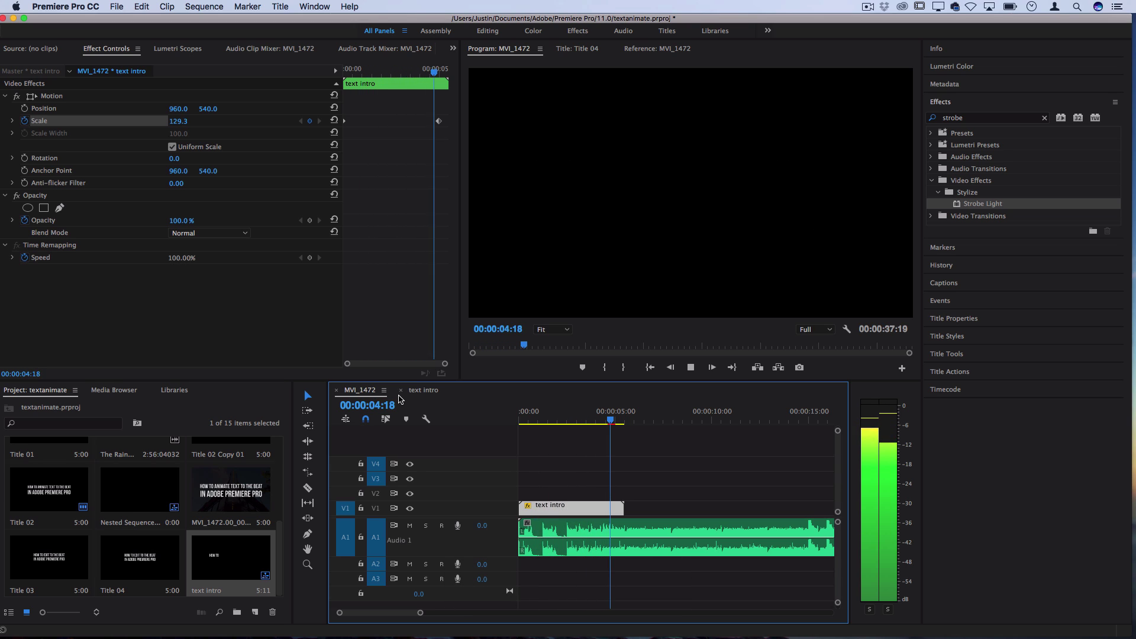
pyautogui.press('space')
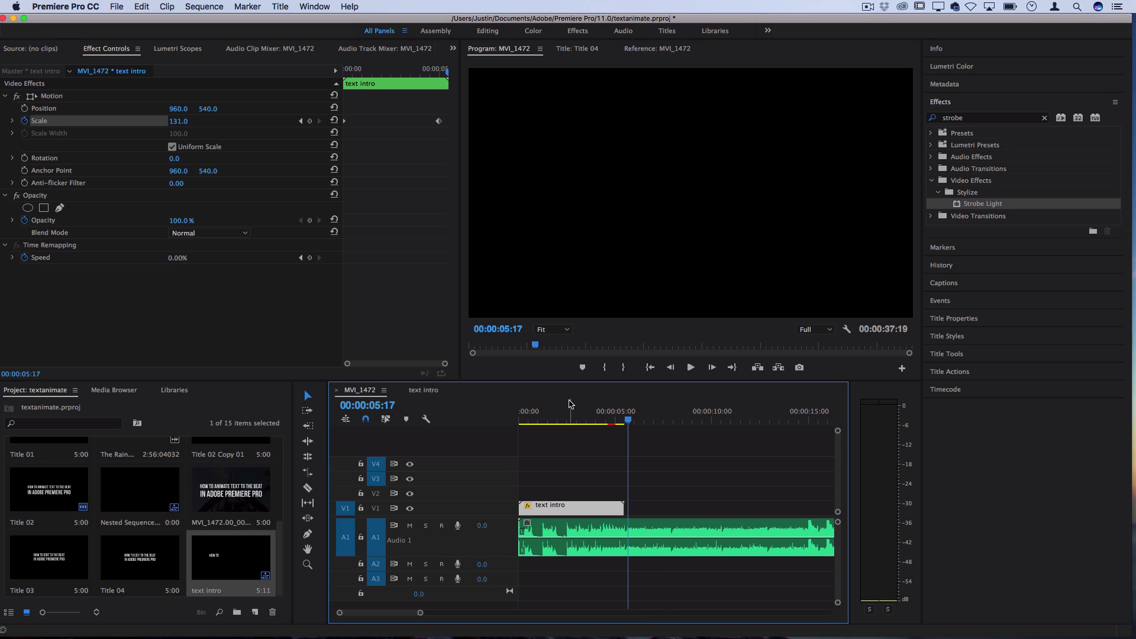